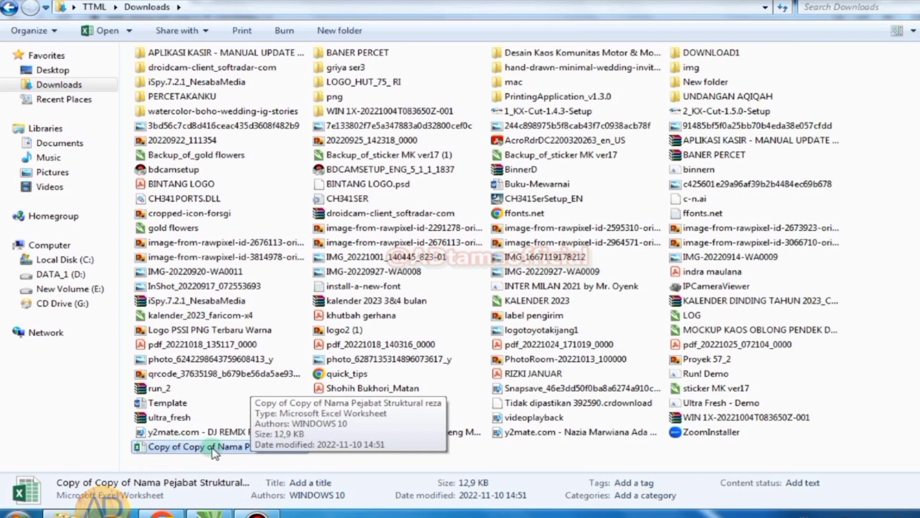
# Open the officials' names workbook in Excel, enable editing and close the Office activation notice.
pyautogui.doubleClick(187, 450)
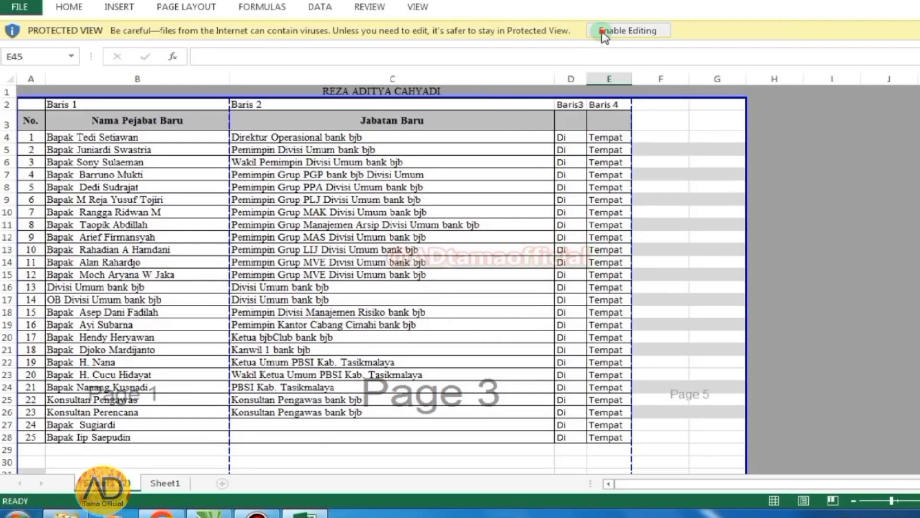
pyautogui.click(603, 31)
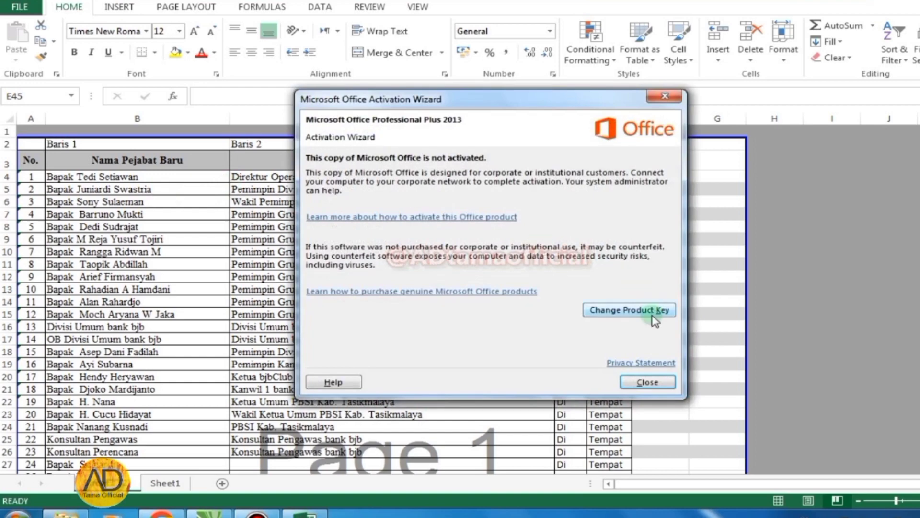
pyautogui.click(647, 382)
pyautogui.click(431, 289)
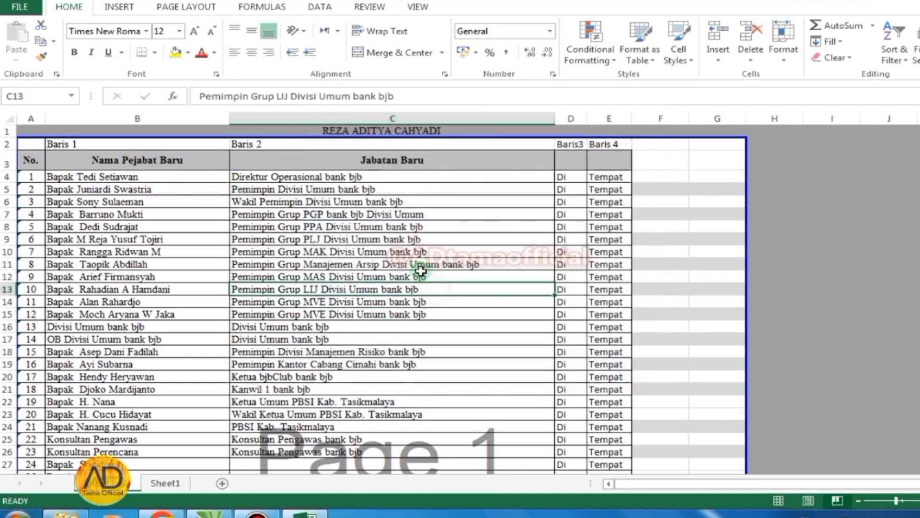
pyautogui.scroll(-1, 412, 269)
pyautogui.scroll(1, 175, 279)
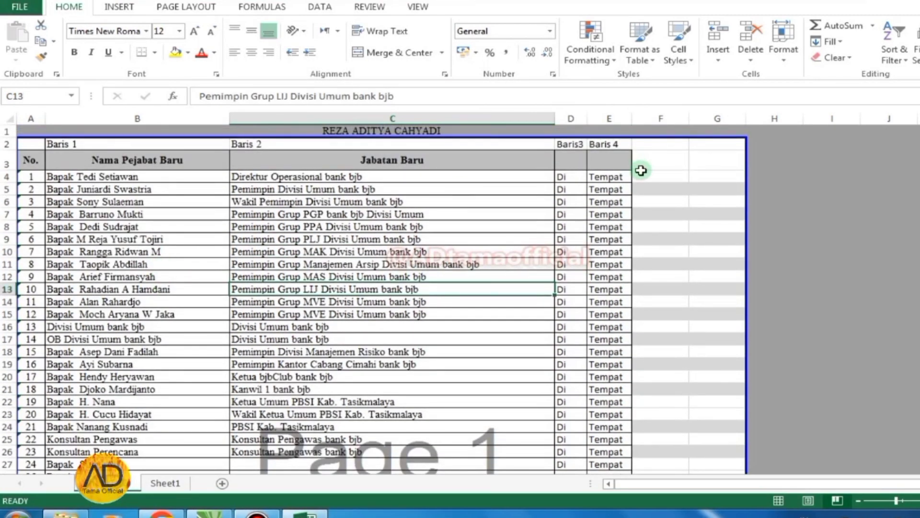
# Select the whole sheet and apply No Border to remove all cell borders.
pyautogui.click(12, 119)
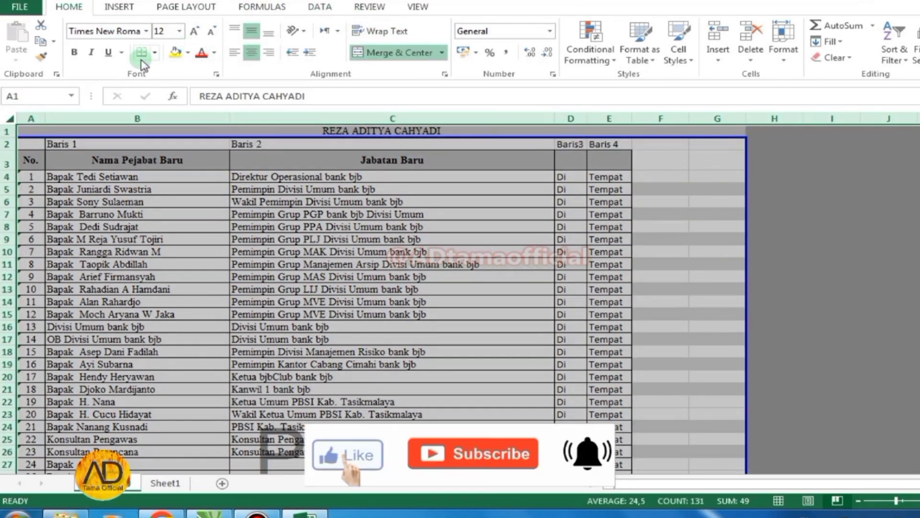
pyautogui.click(154, 52)
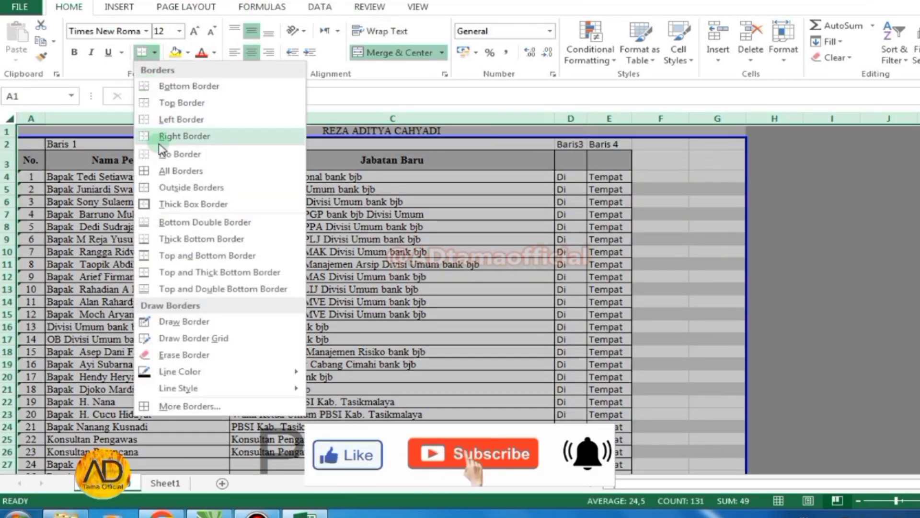
pyautogui.click(180, 154)
pyautogui.click(718, 251)
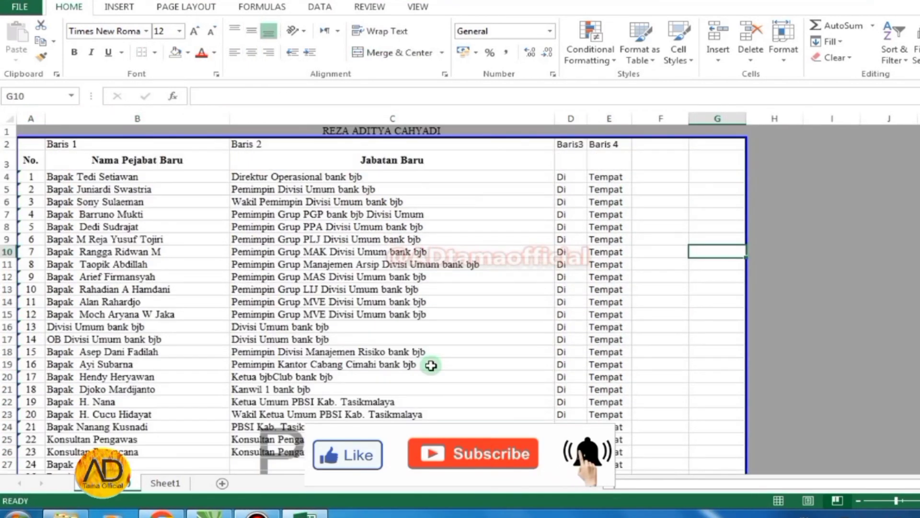
# Delete the numbering column A so the names move into column A.
pyautogui.click(71, 144)
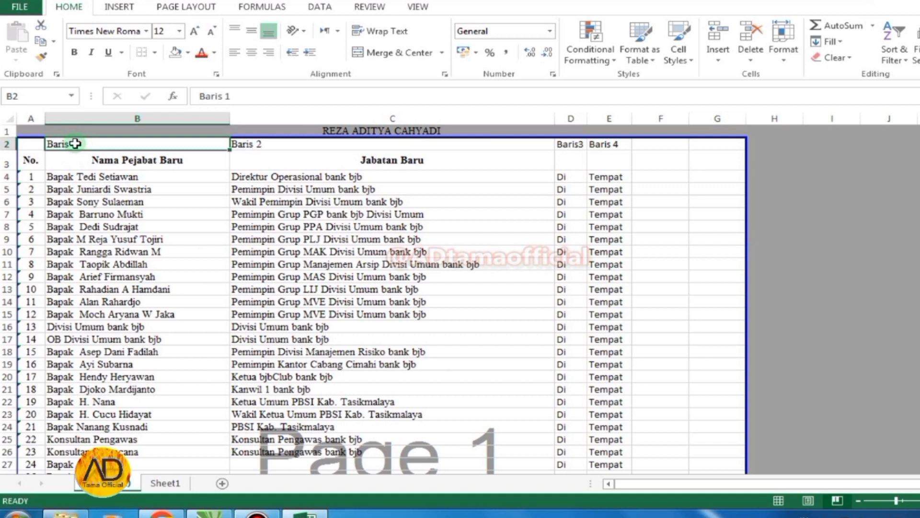
pyautogui.click(31, 144)
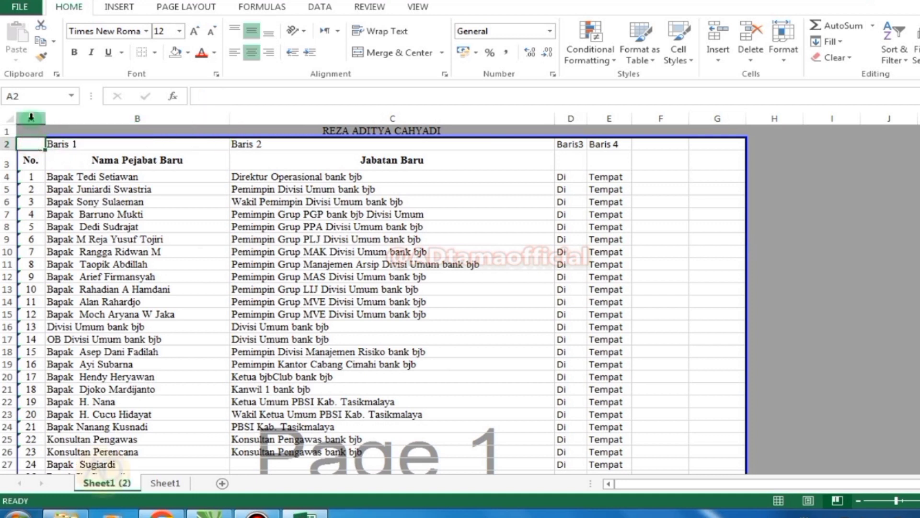
pyautogui.click(30, 118)
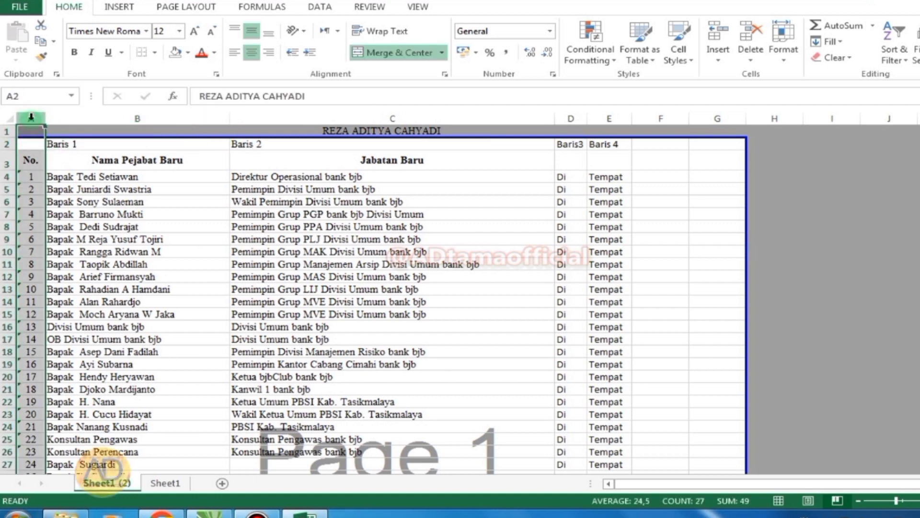
pyautogui.rightClick(31, 117)
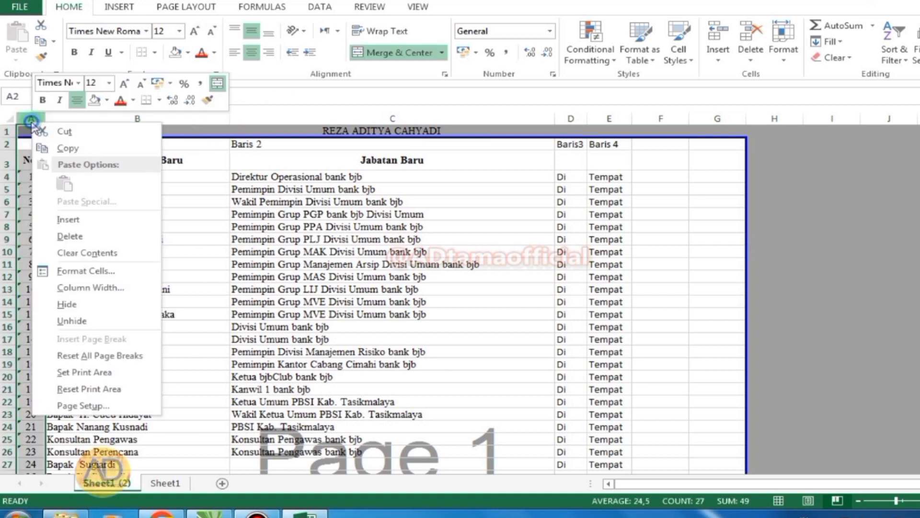
pyautogui.click(80, 237)
# Check the Baris 1, Baris 2, Baris3 and Baris 4 header cells after the deletion.
pyautogui.click(94, 188)
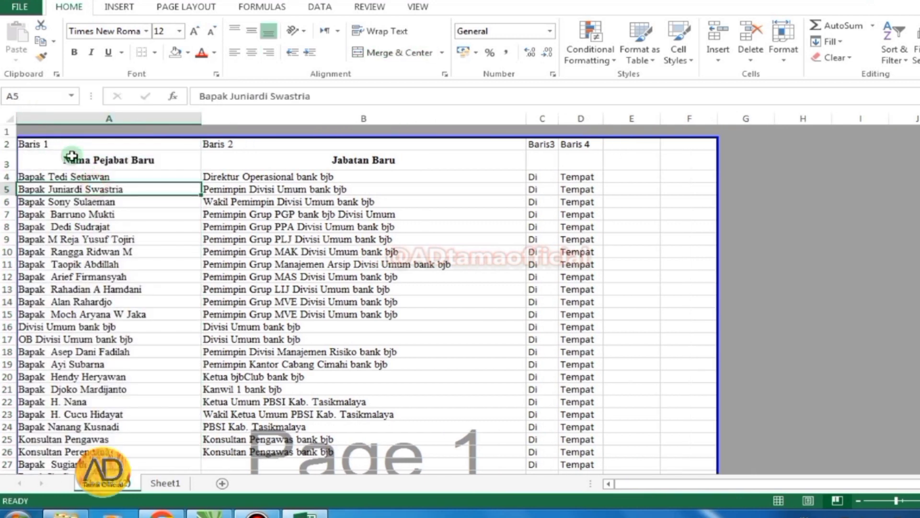
pyautogui.click(57, 141)
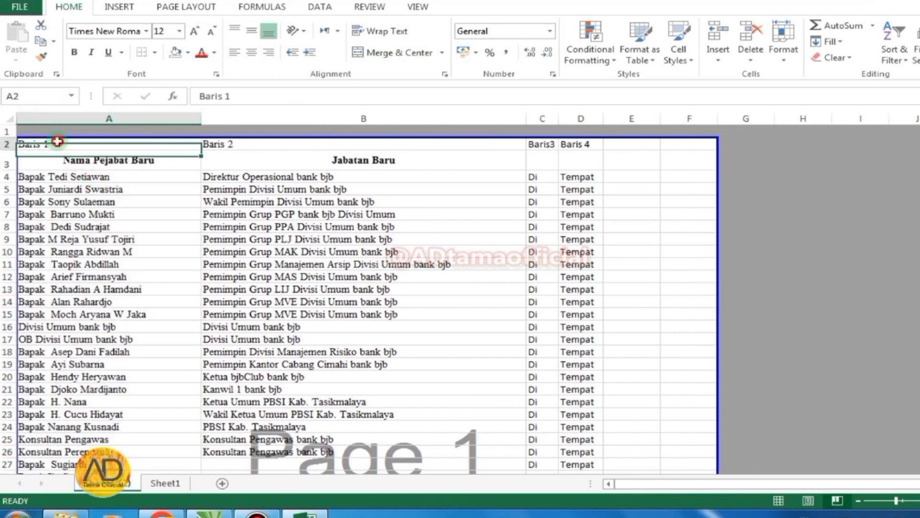
pyautogui.click(256, 143)
pyautogui.click(546, 149)
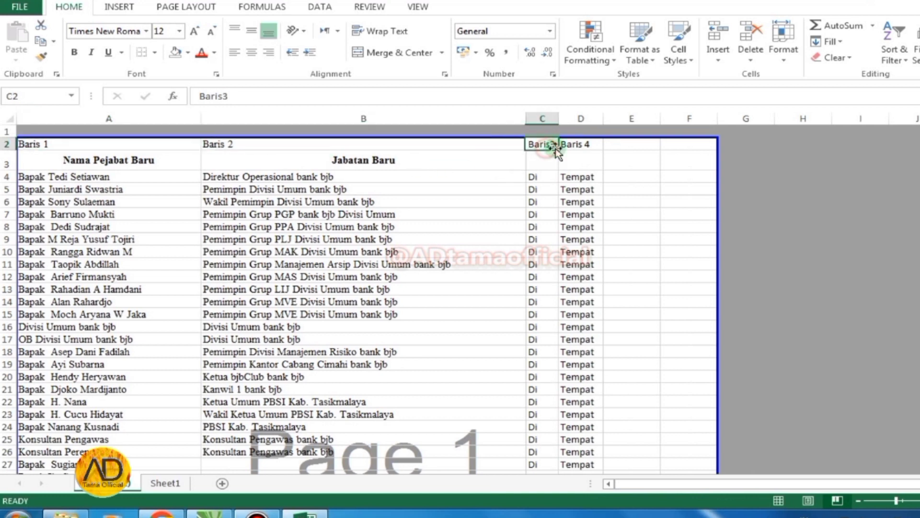
pyautogui.click(580, 144)
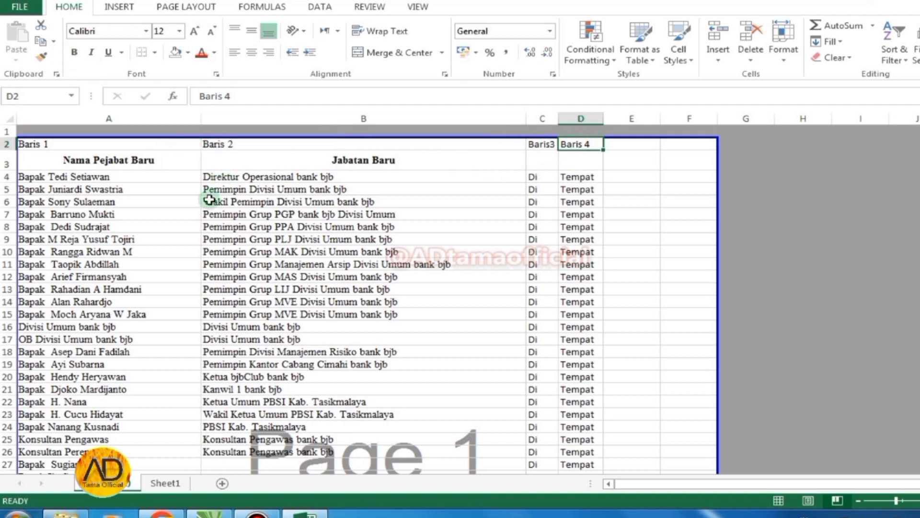
# Inspect the first data row's name, job title, Di and Tempat cells.
pyautogui.click(98, 176)
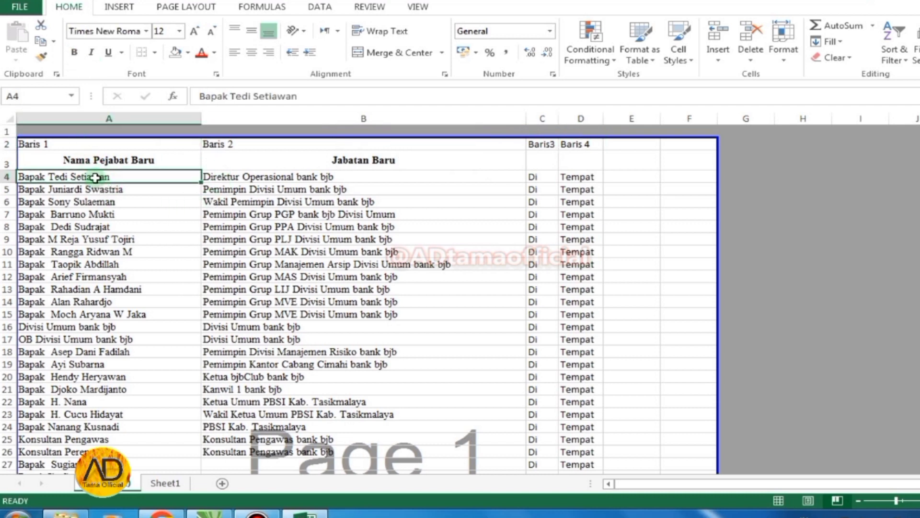
pyautogui.click(338, 176)
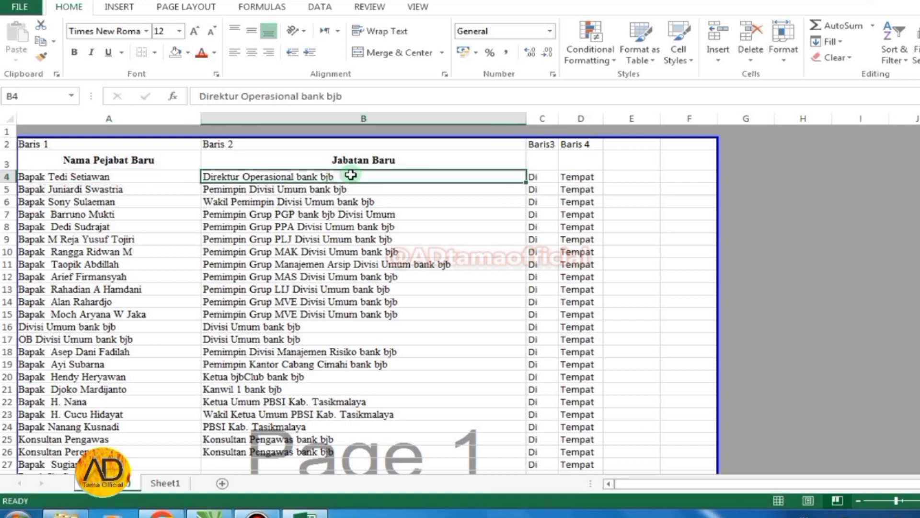
pyautogui.click(546, 177)
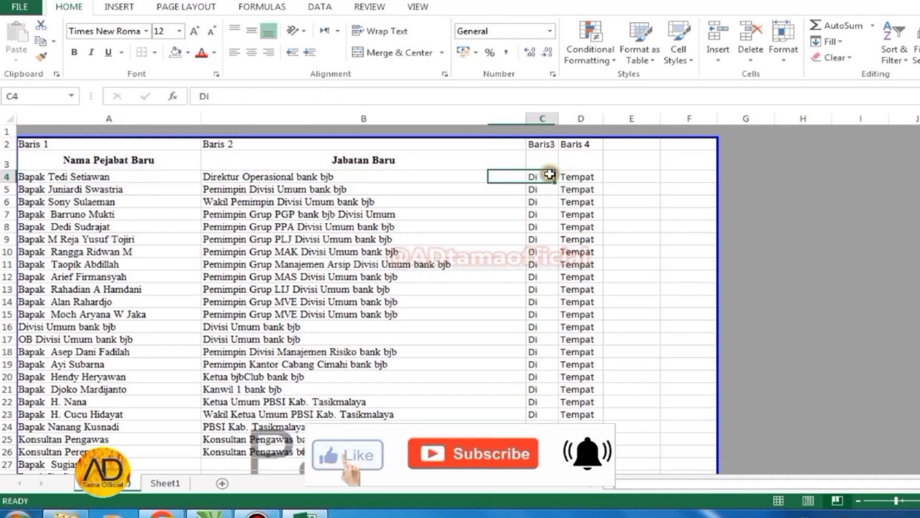
pyautogui.click(584, 176)
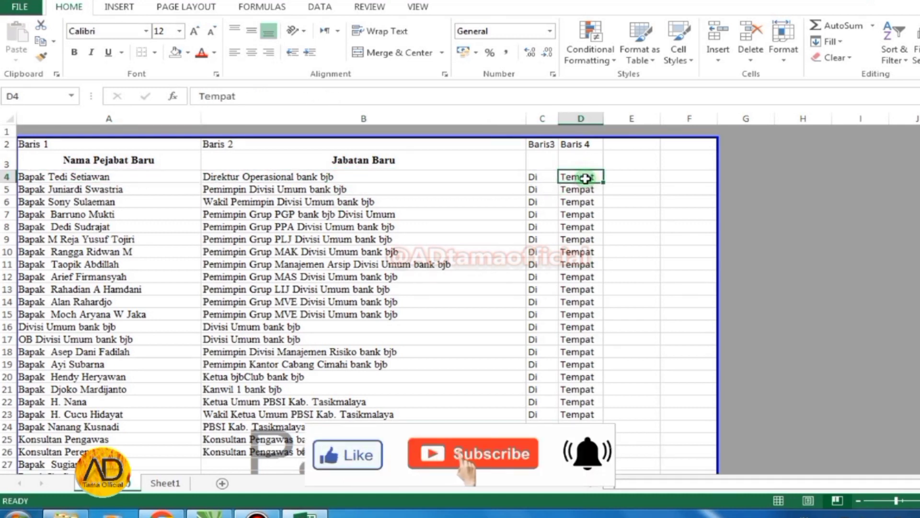
pyautogui.scroll(-2, 477, 250)
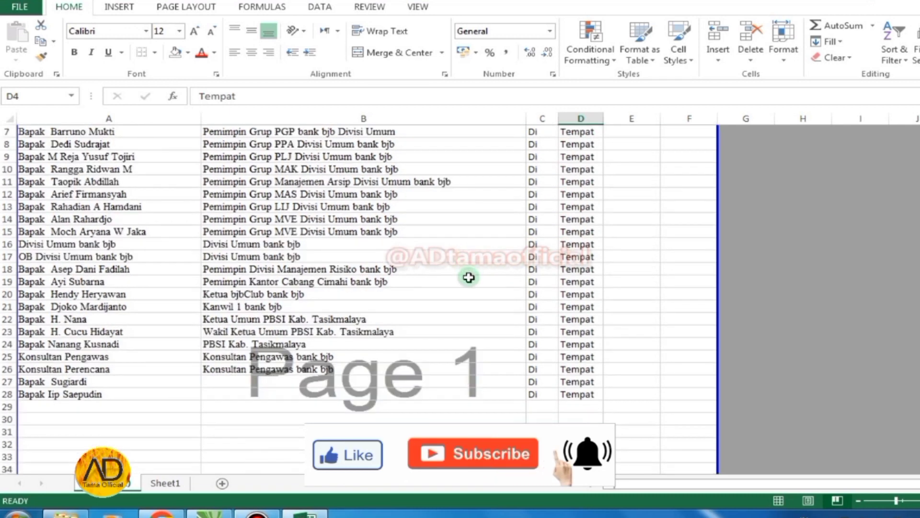
pyautogui.scroll(-2, 470, 274)
pyautogui.click(33, 331)
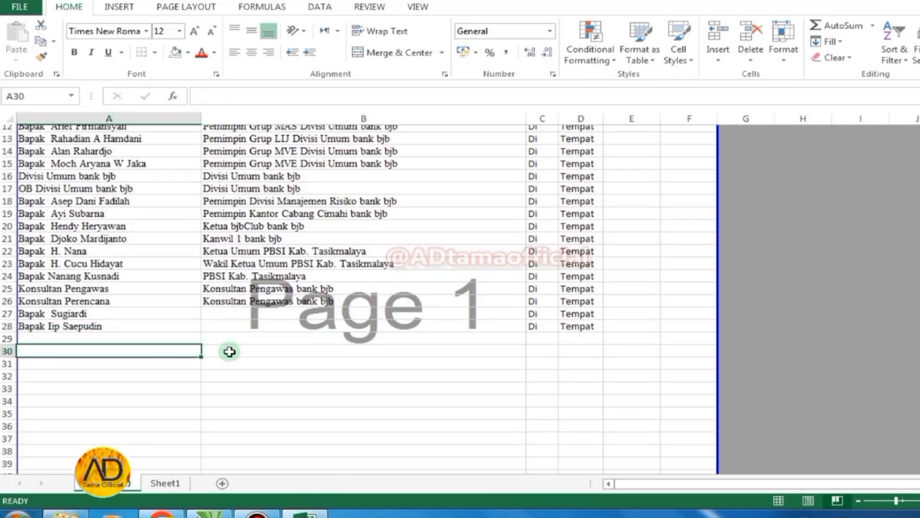
pyautogui.scroll(4, 230, 350)
# Switch Sheet1 (2) to Normal view and check the Nama Pejabat Baru and Jabatan Baru headers.
pyautogui.hotkey('ctrl', 'a')
pyautogui.click(417, 7)
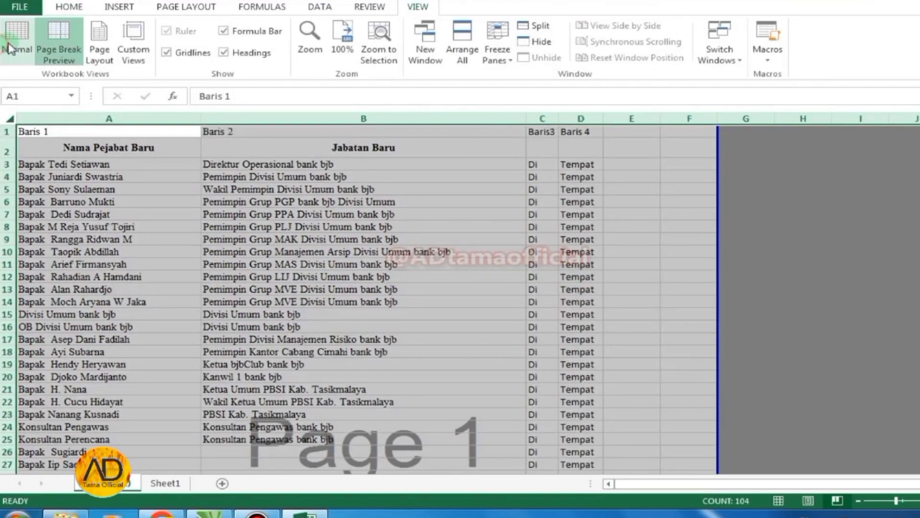
pyautogui.click(16, 33)
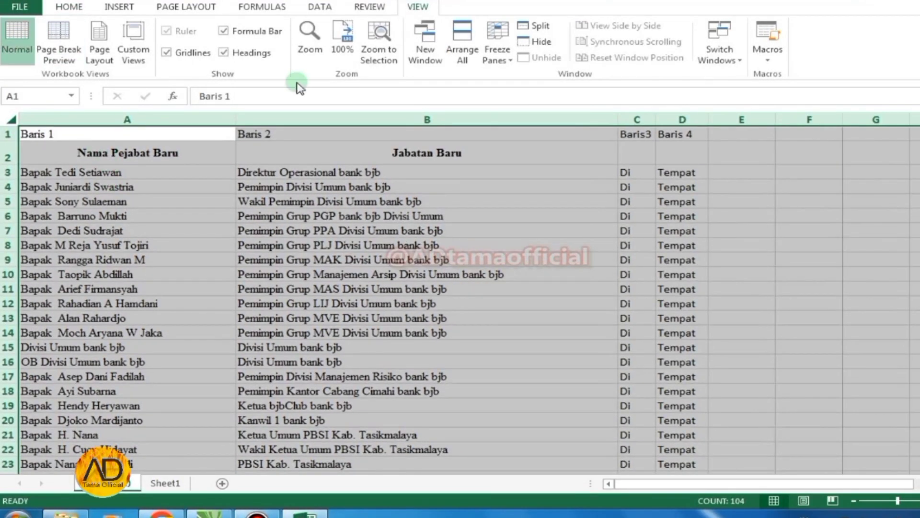
pyautogui.click(763, 210)
pyautogui.scroll(-1, 158, 195)
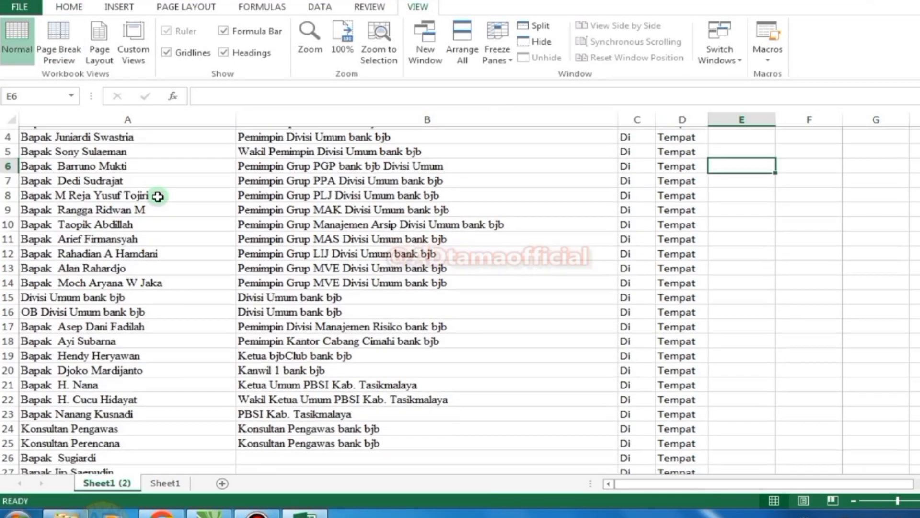
pyautogui.scroll(-1, 158, 216)
pyautogui.scroll(2, 158, 242)
pyautogui.click(133, 155)
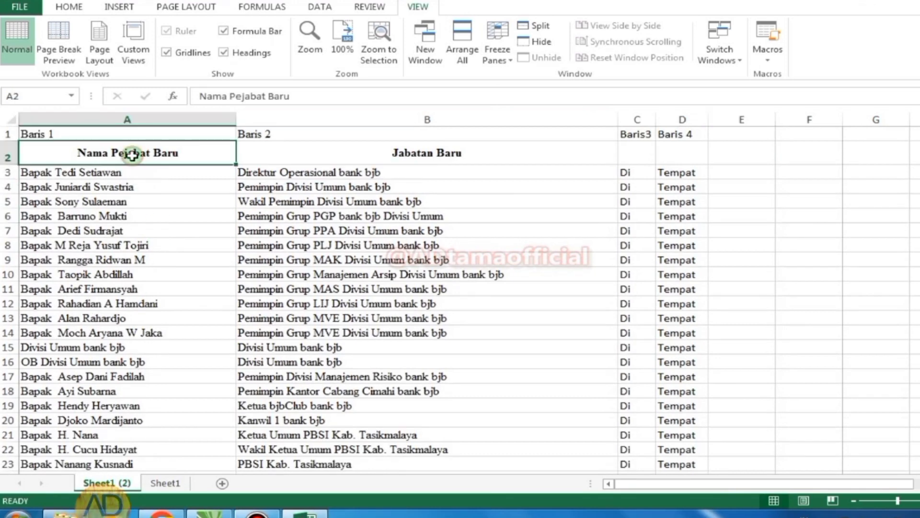
pyautogui.click(308, 158)
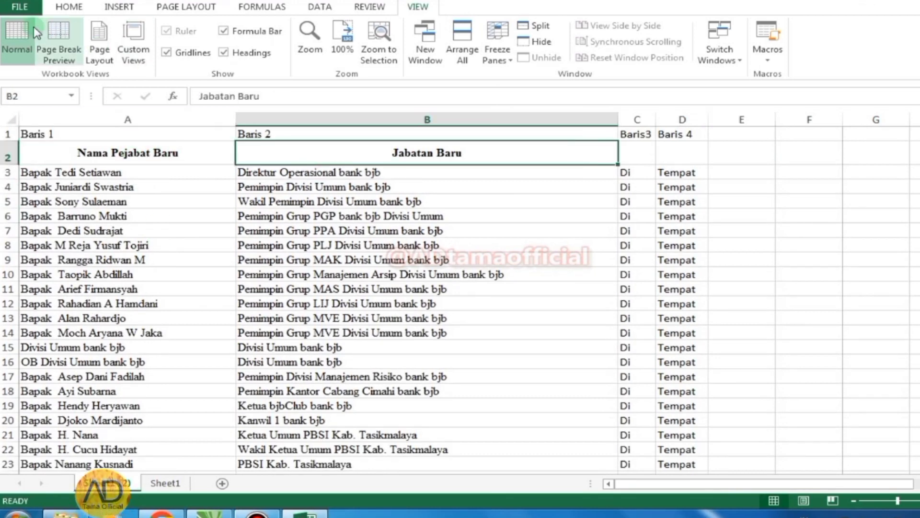
# Start Save As and navigate to the folder 1 inside My Documents.
pyautogui.click(27, 12)
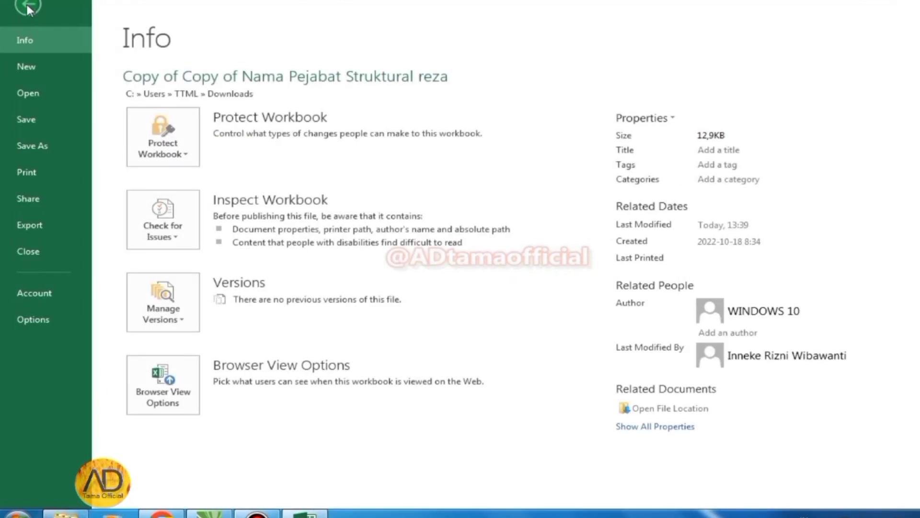
pyautogui.click(28, 147)
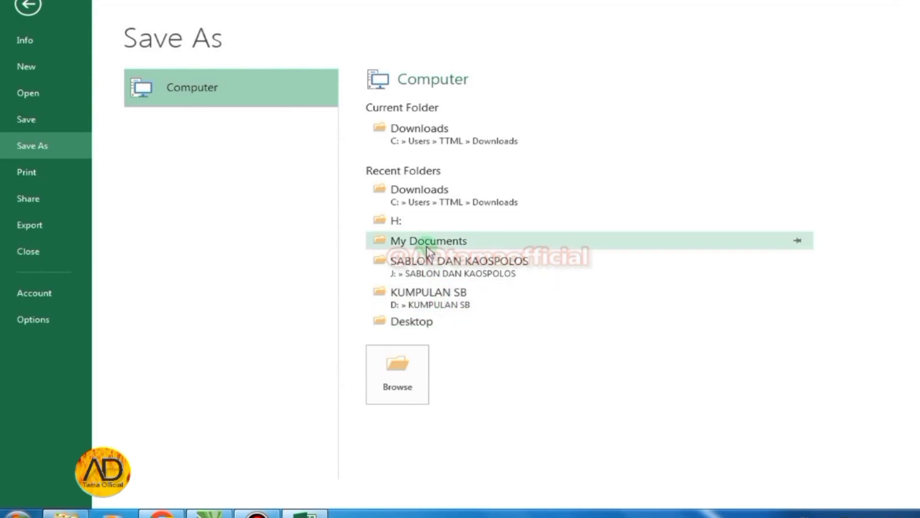
pyautogui.click(446, 242)
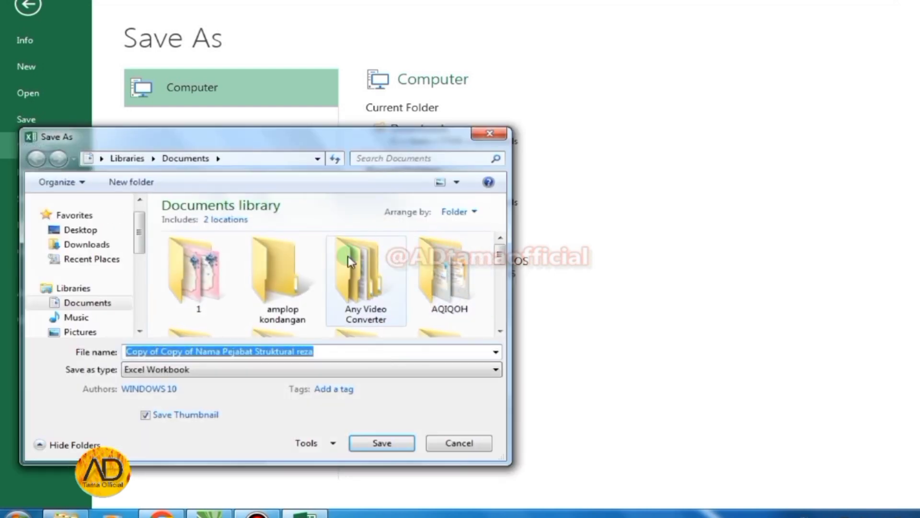
pyautogui.click(388, 300)
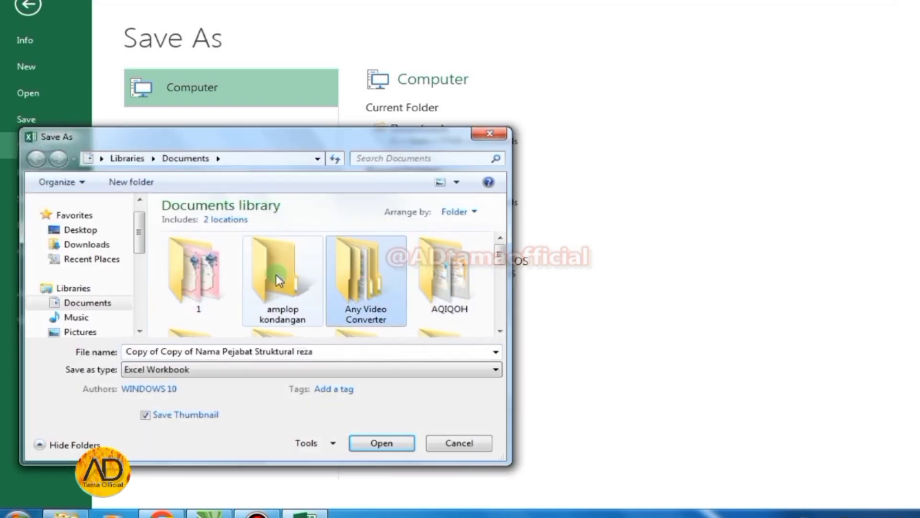
pyautogui.scroll(-1, 277, 278)
pyautogui.scroll(1, 275, 302)
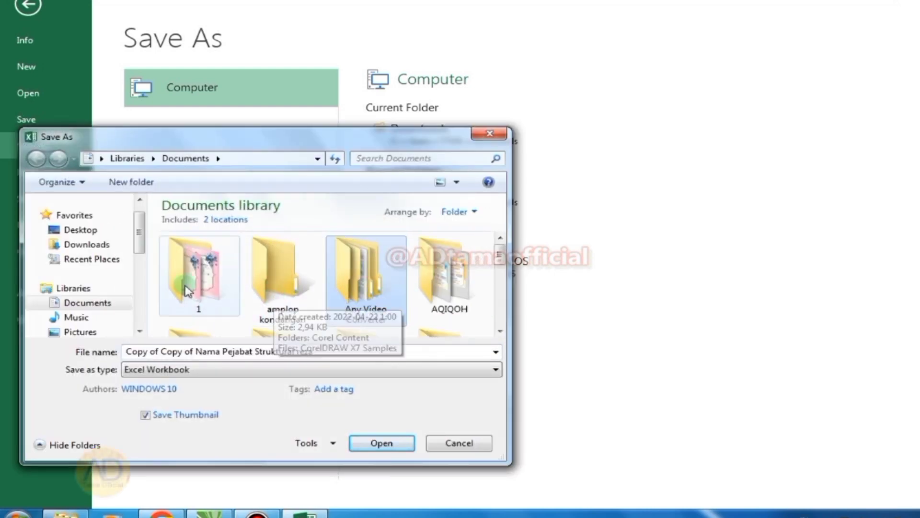
pyautogui.doubleClick(208, 293)
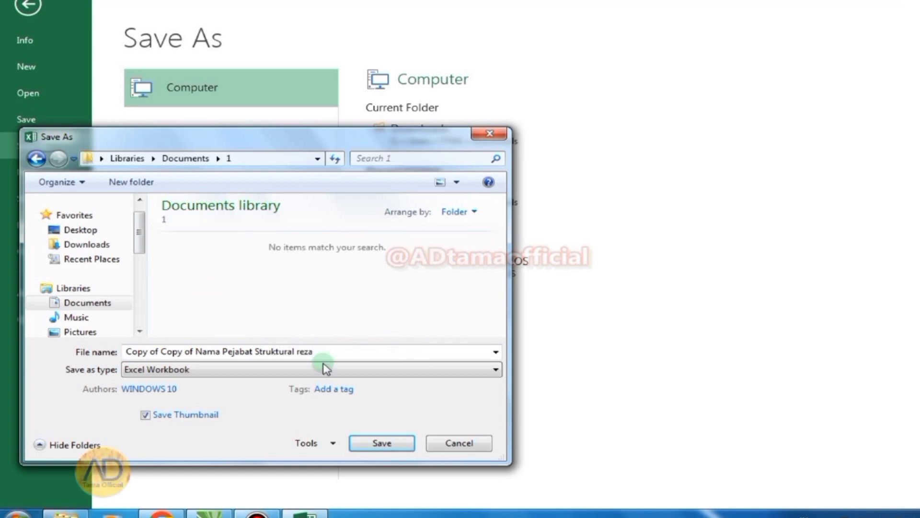
# Remove 'Copy of Copy of ' from the file name and save as CSV (Comma delimited).
pyautogui.click(337, 352)
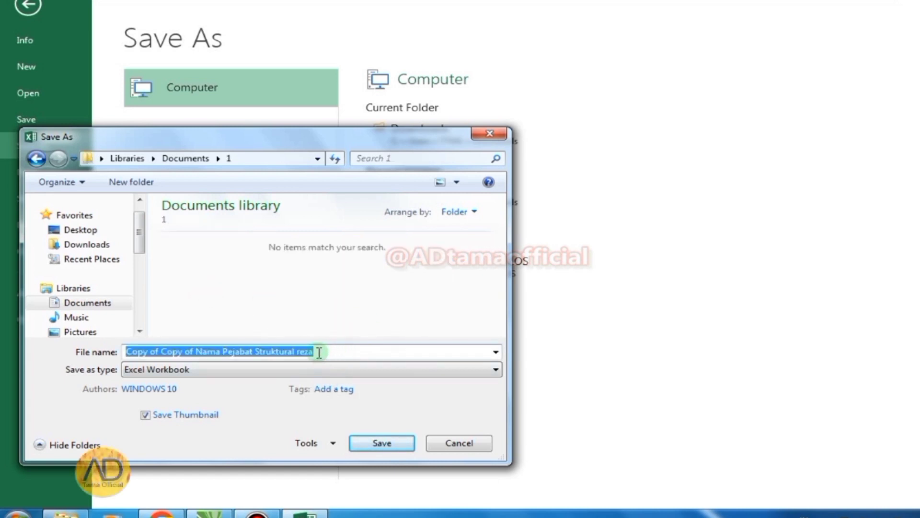
pyautogui.click(318, 352)
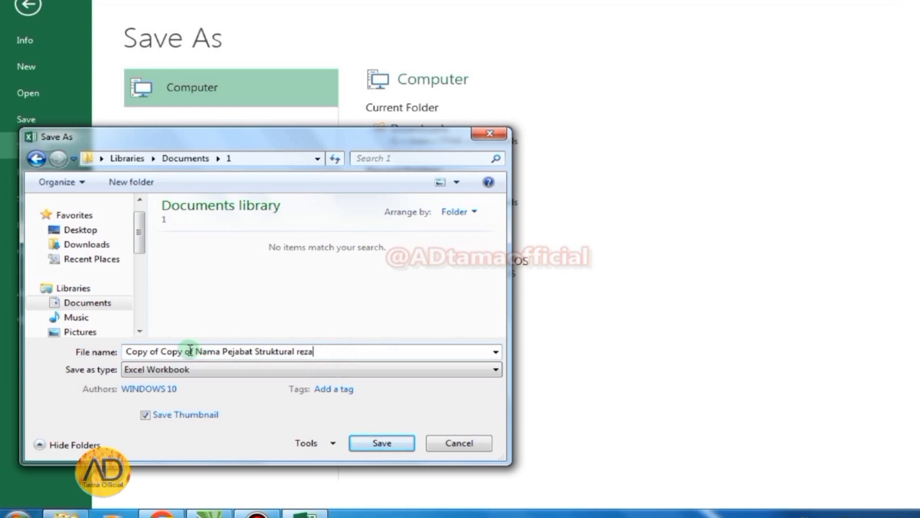
pyautogui.moveTo(192, 351); pyautogui.dragTo(84, 368)
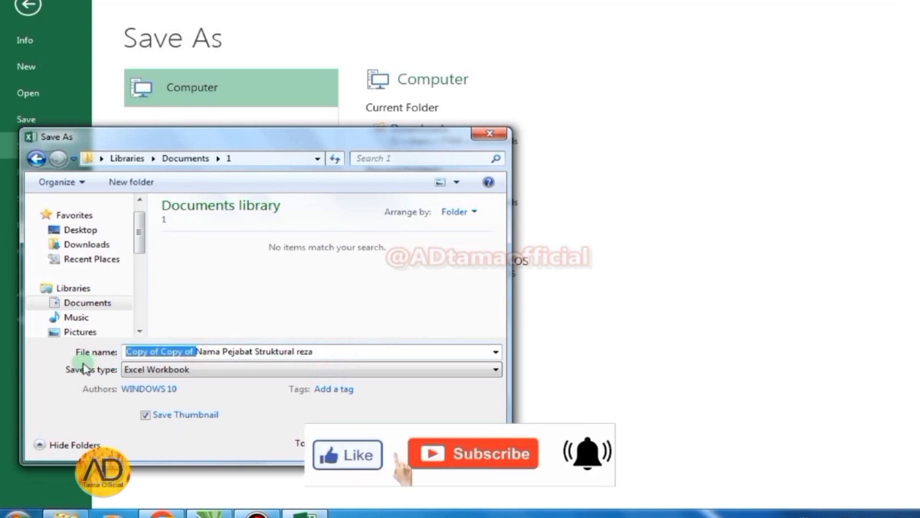
pyautogui.press('BackSpace')
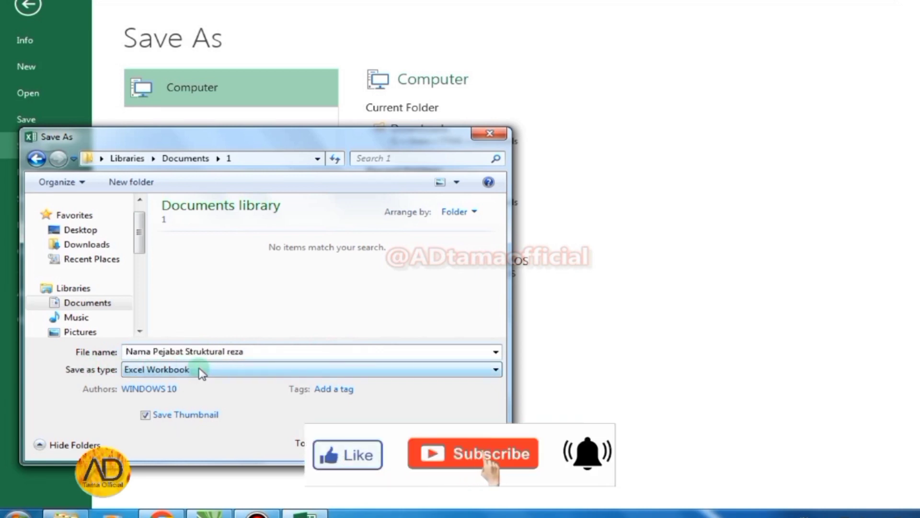
pyautogui.click(199, 370)
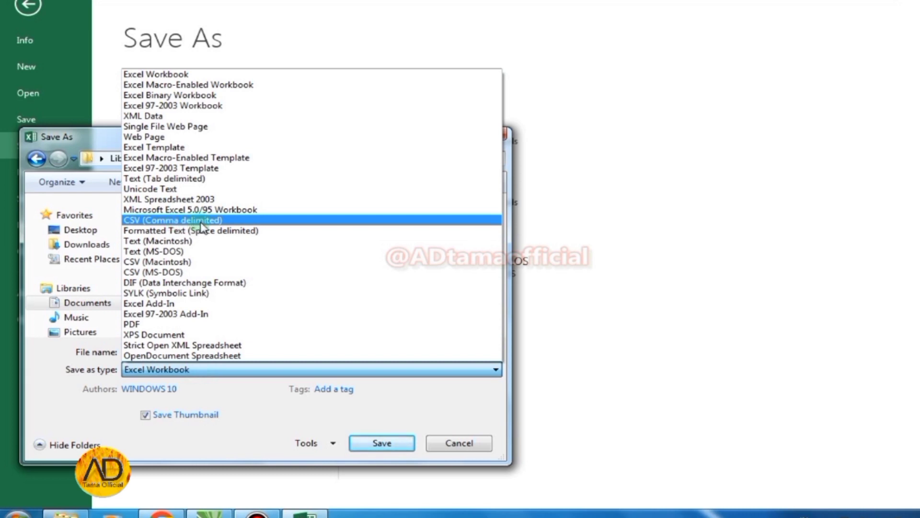
pyautogui.click(201, 221)
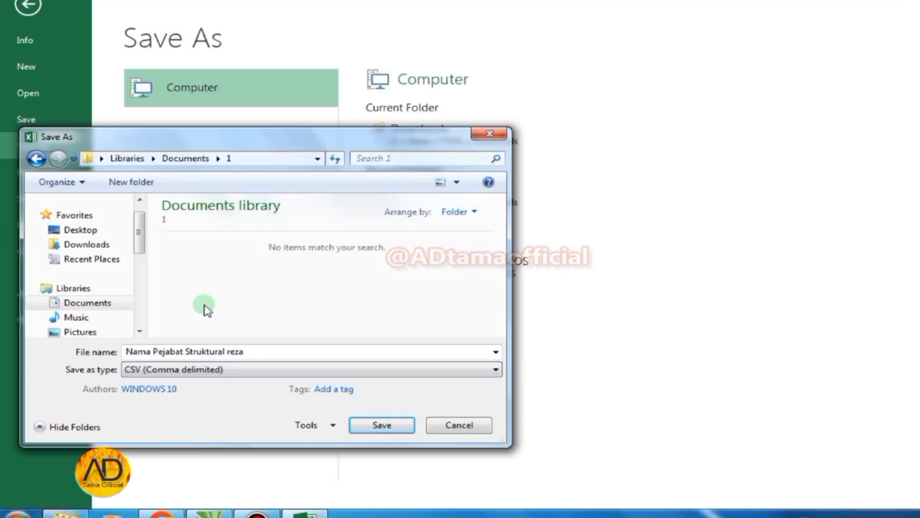
pyautogui.click(384, 425)
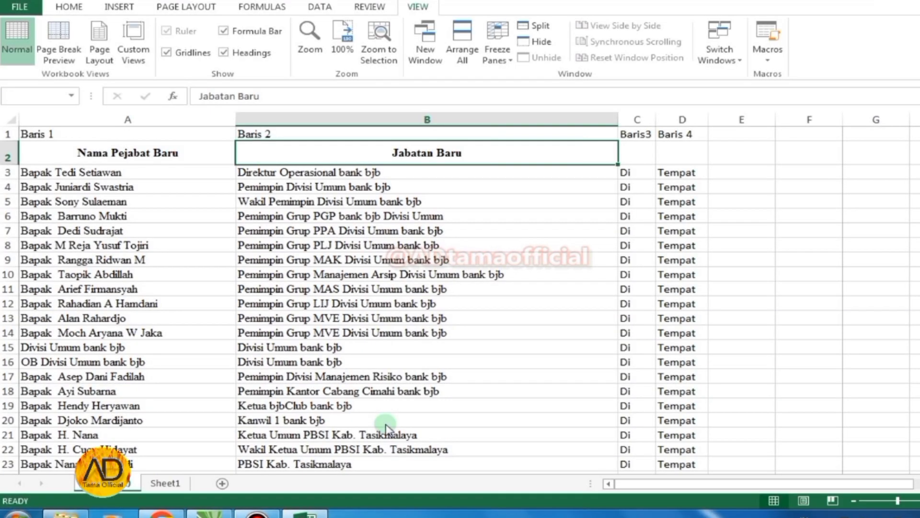
# Keep the CSV format, close the workbook and overwrite the existing CSV file.
pyautogui.click(469, 299)
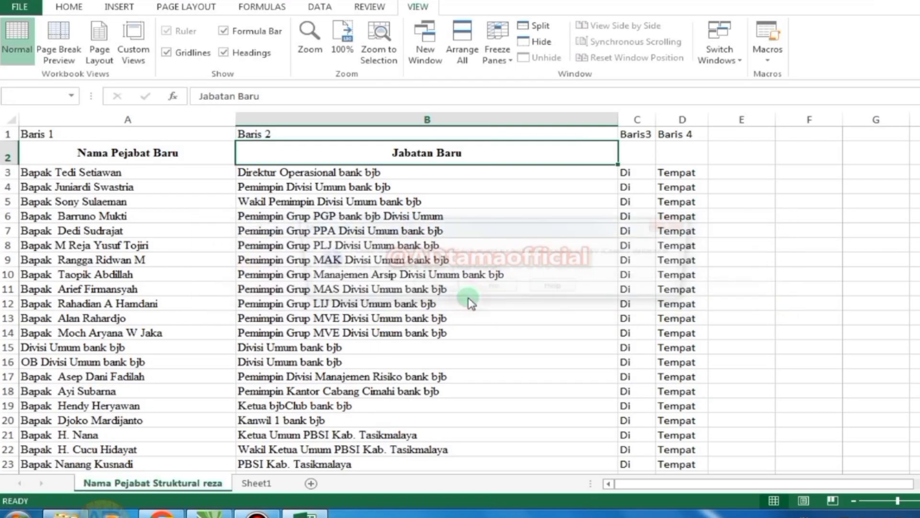
pyautogui.click(439, 289)
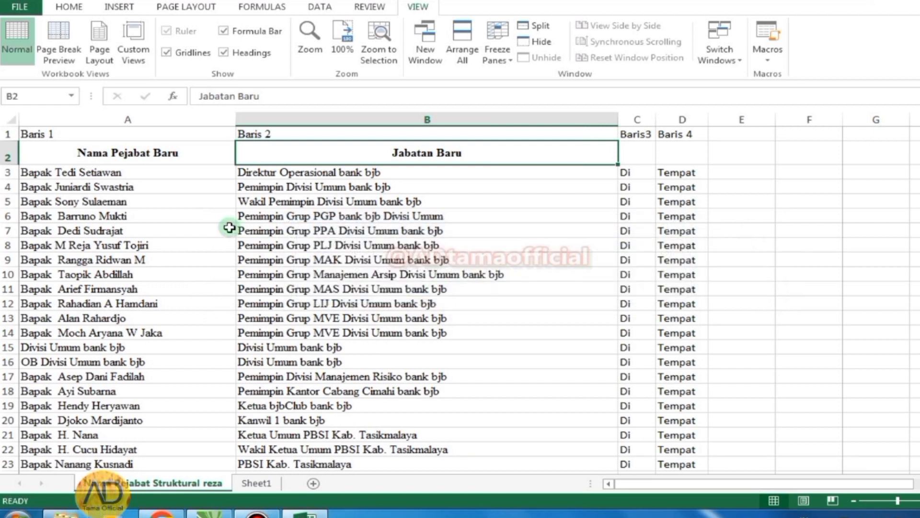
pyautogui.click(879, 19)
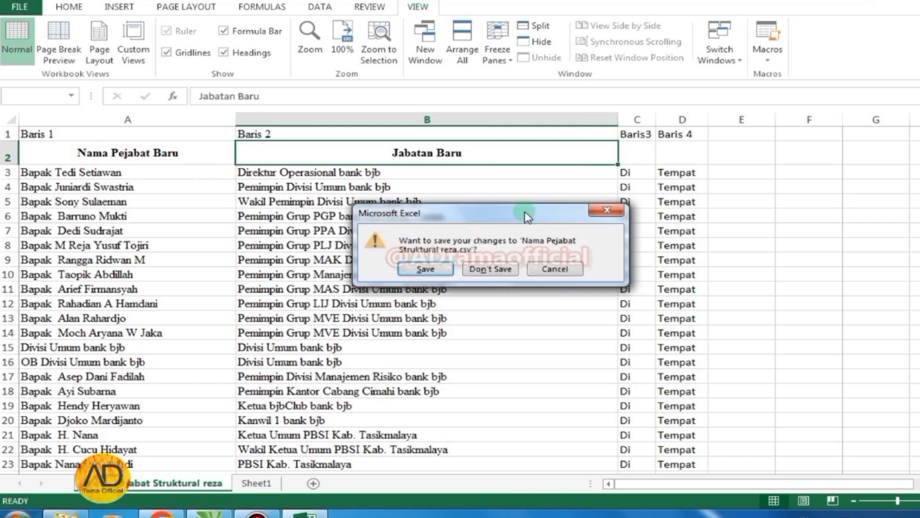
pyautogui.click(434, 267)
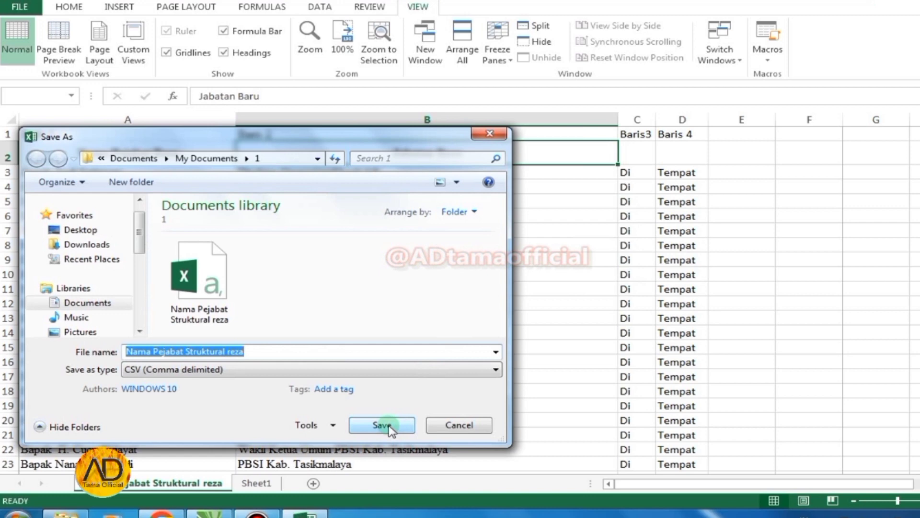
pyautogui.click(382, 425)
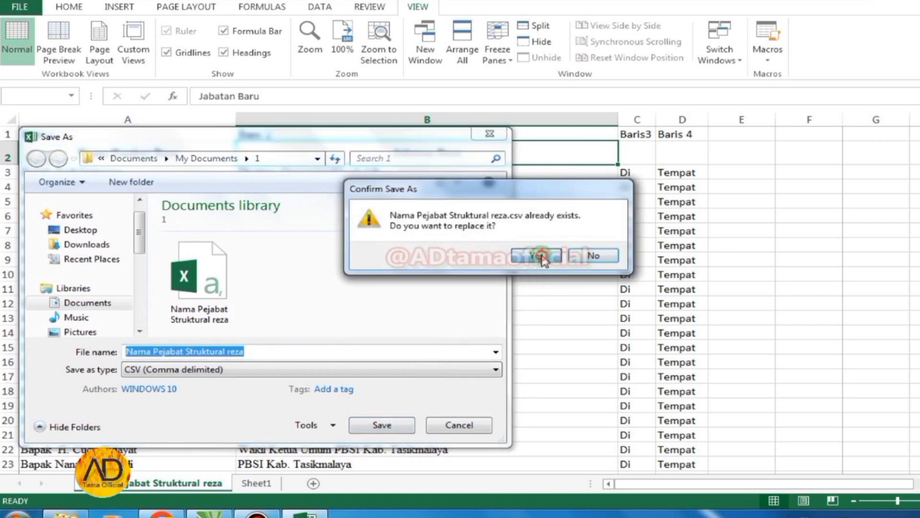
pyautogui.click(541, 256)
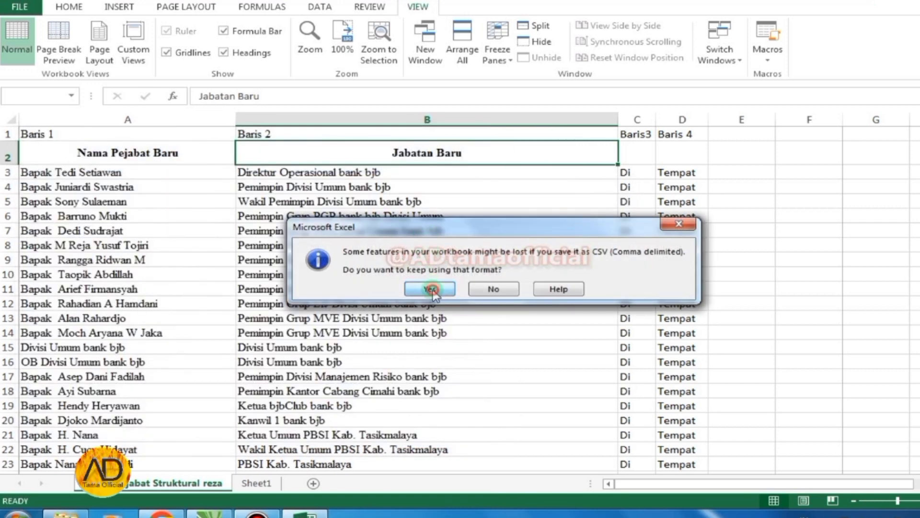
pyautogui.click(430, 289)
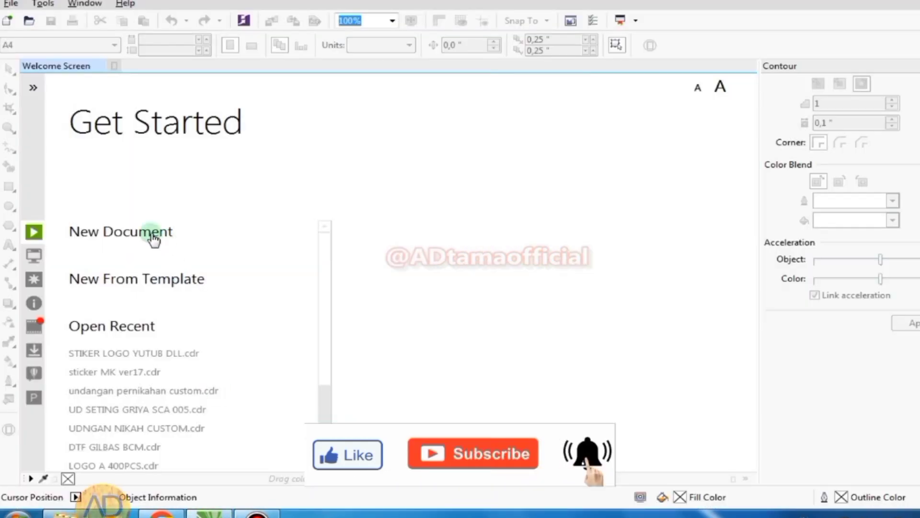
# Create a new F4 CorelDRAW document and enter page width 6,5 and height 3,3.
pyautogui.moveTo(121, 232)
pyautogui.click(122, 242)
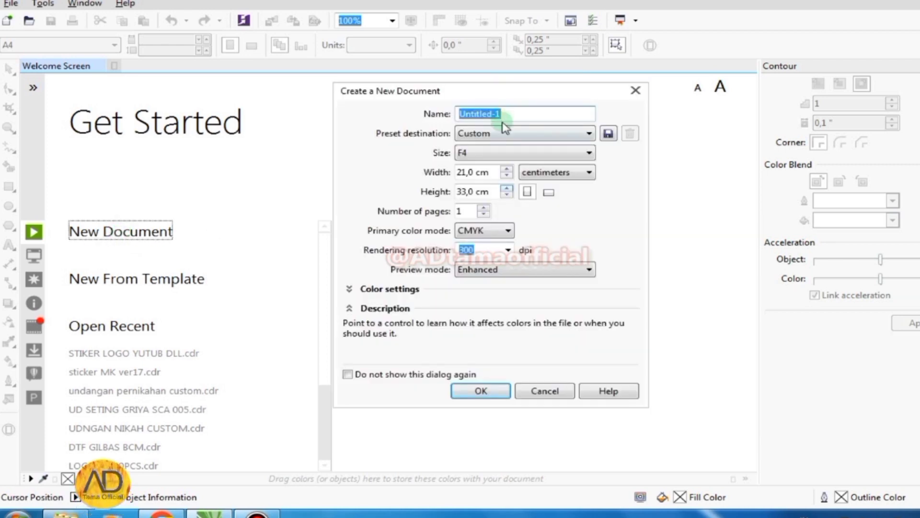
pyautogui.click(480, 389)
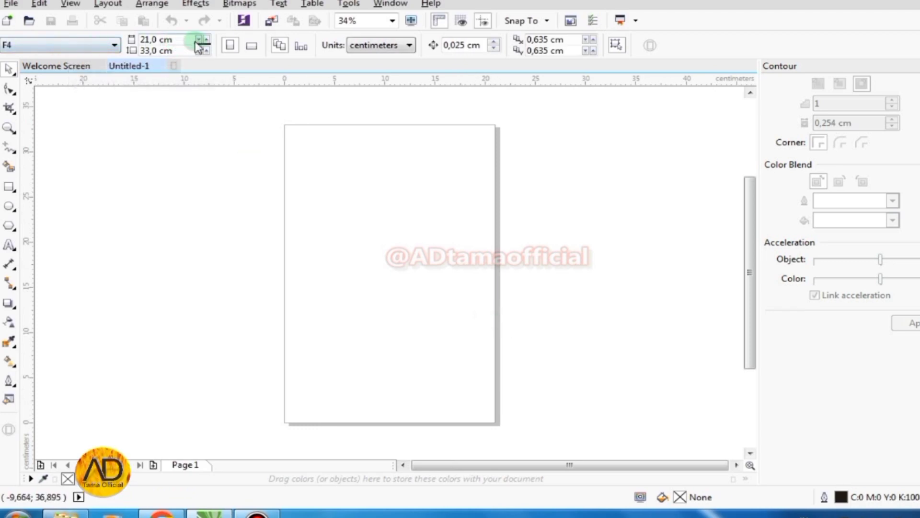
pyautogui.moveTo(187, 39); pyautogui.dragTo(130, 41)
pyautogui.write('6,5')
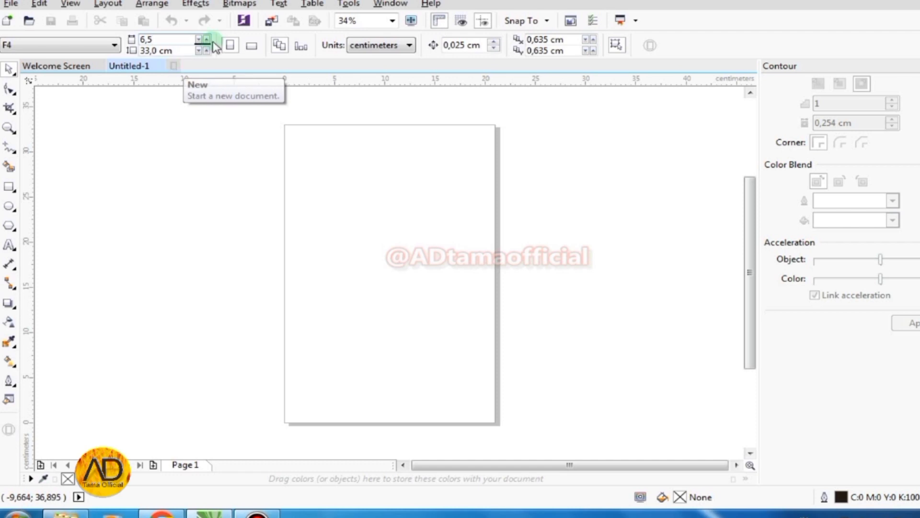
pyautogui.moveTo(189, 50); pyautogui.dragTo(121, 52)
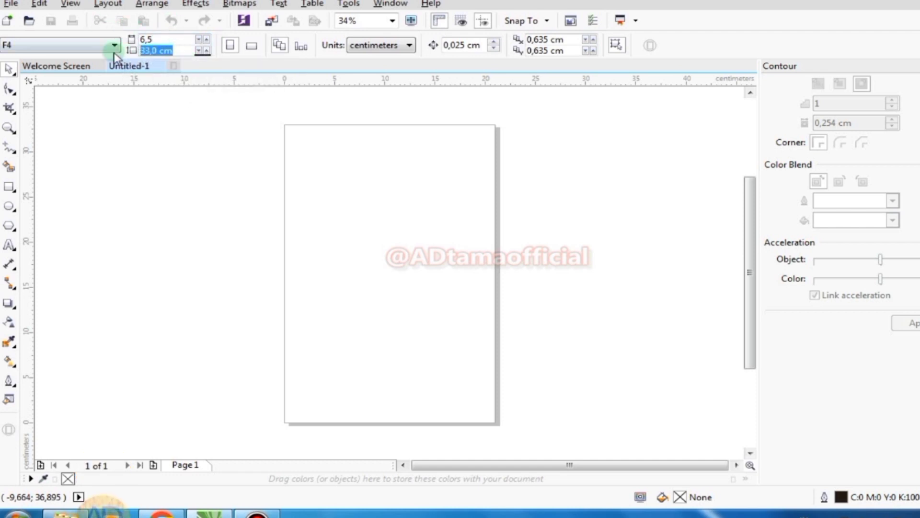
pyautogui.write('3')
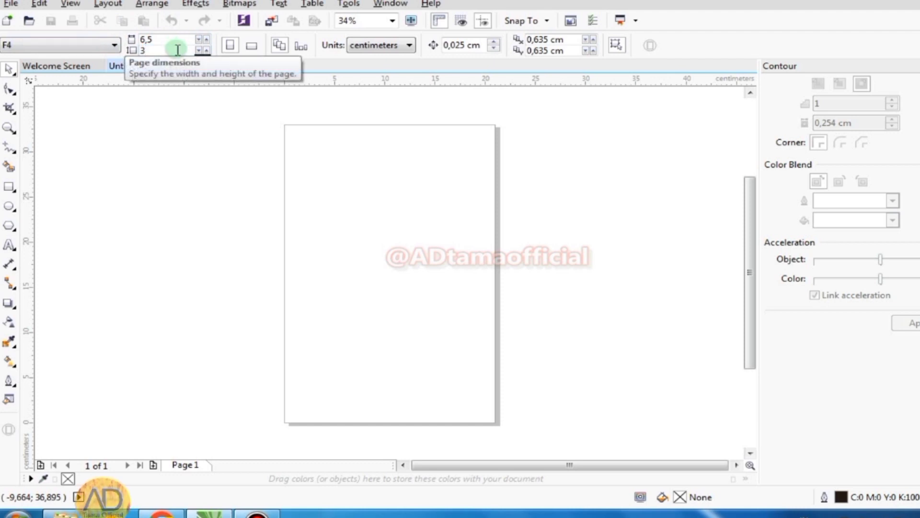
pyautogui.write(',3')
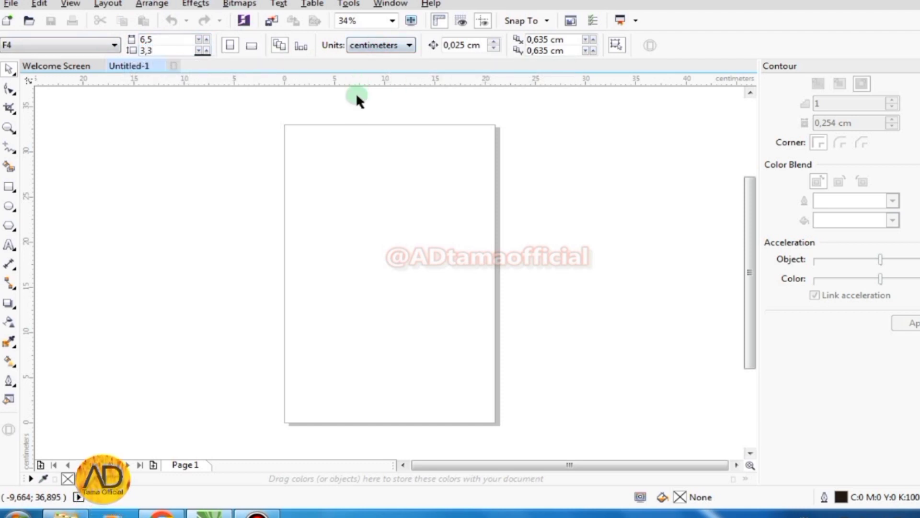
# Apply the 6,5 × 3,3 cm page size and zoom in to inspect the page.
pyautogui.press('Return')
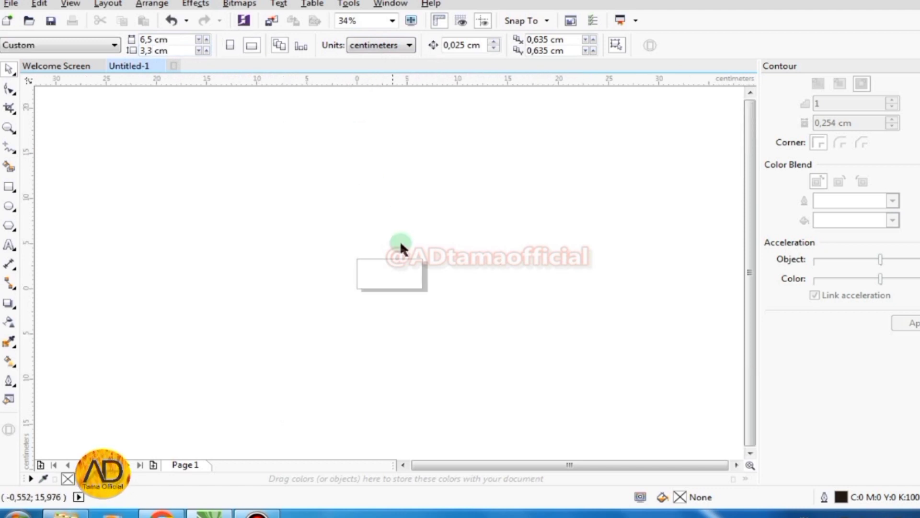
pyautogui.scroll(3, 408, 302)
pyautogui.scroll(-1, 369, 213)
pyautogui.scroll(1, 364, 209)
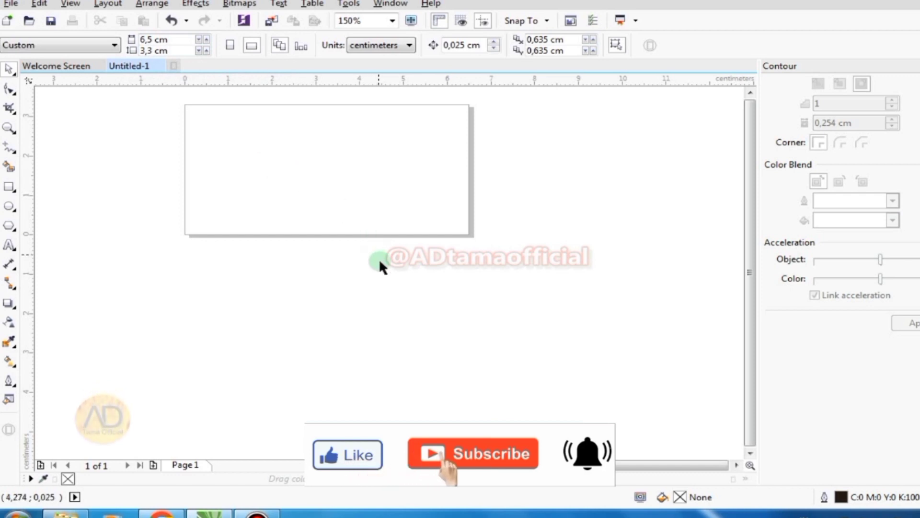
pyautogui.scroll(-1, 380, 270)
pyautogui.scroll(1, 322, 185)
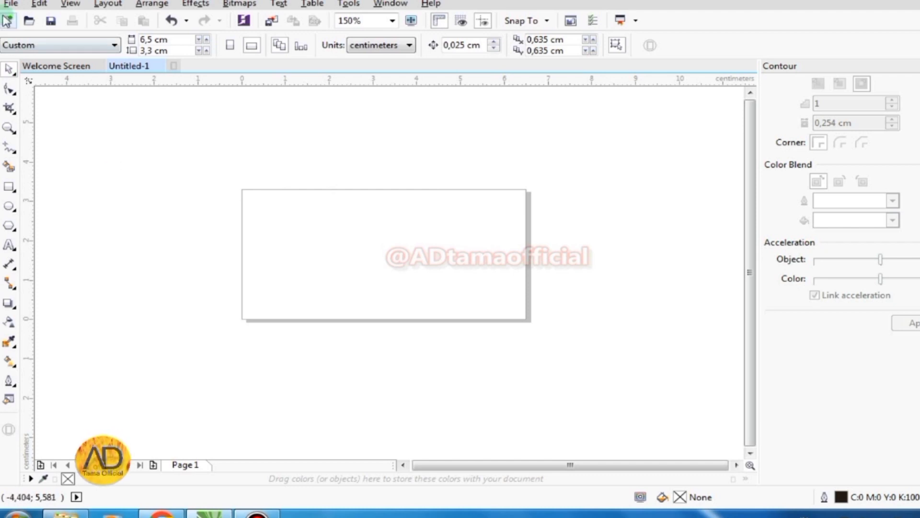
pyautogui.click(11, 4)
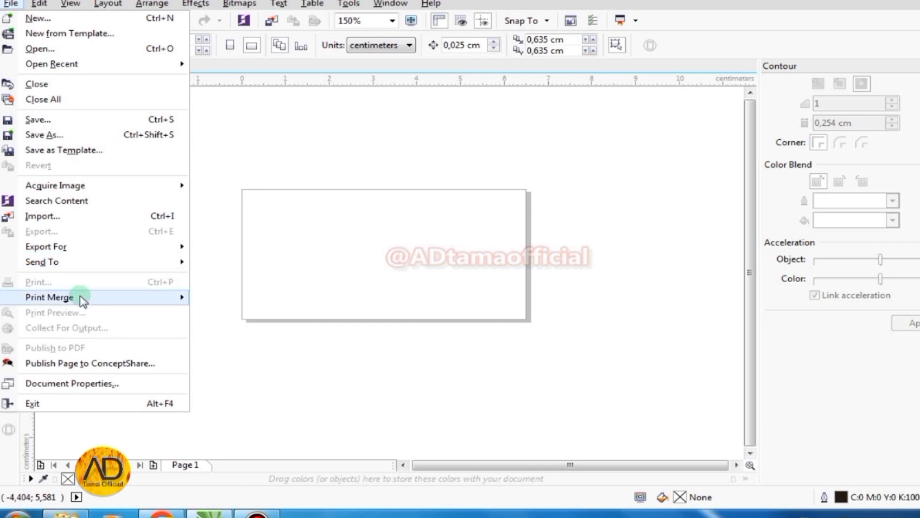
pyautogui.moveTo(49, 298)
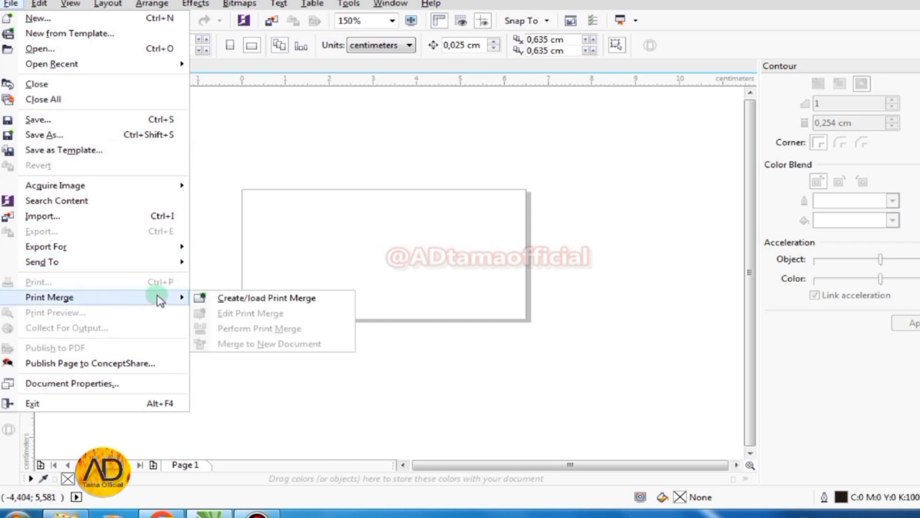
# Create a print merge importing text from the Nama Pejabat Struktural reza CSV in folder 1.
pyautogui.click(267, 300)
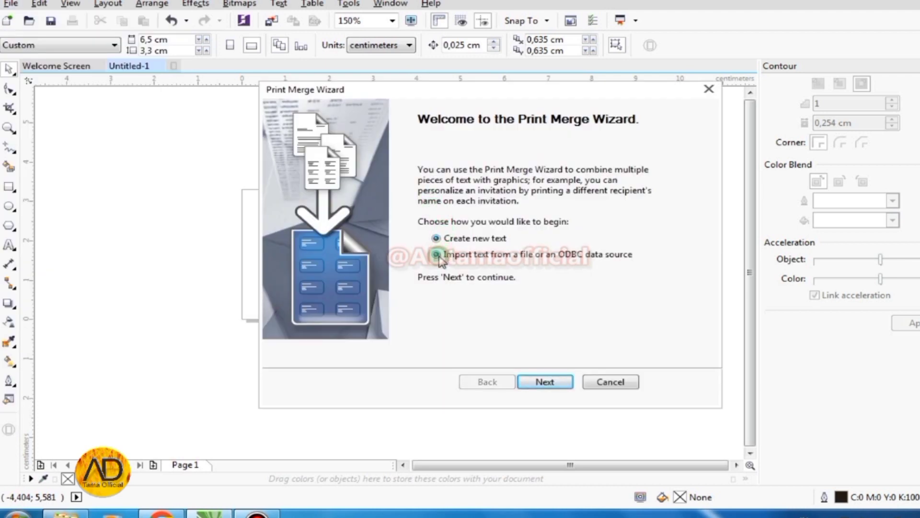
pyautogui.click(561, 382)
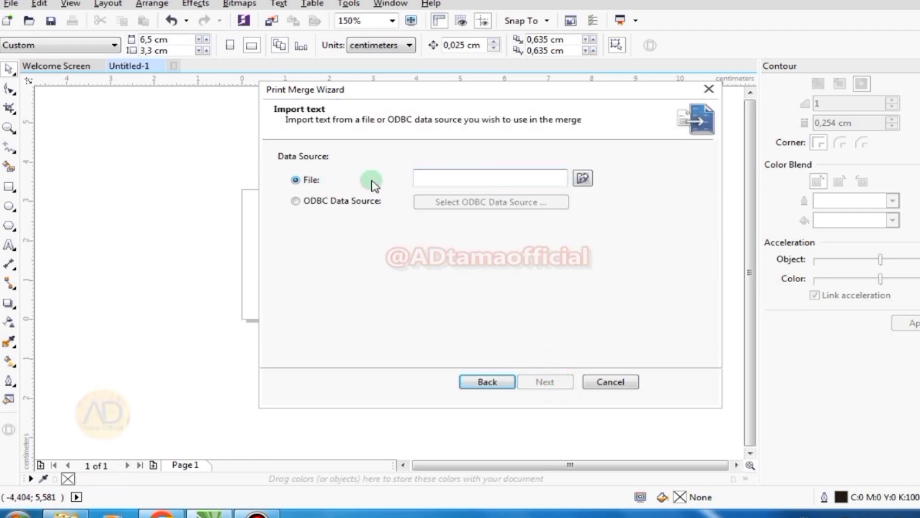
pyautogui.click(583, 179)
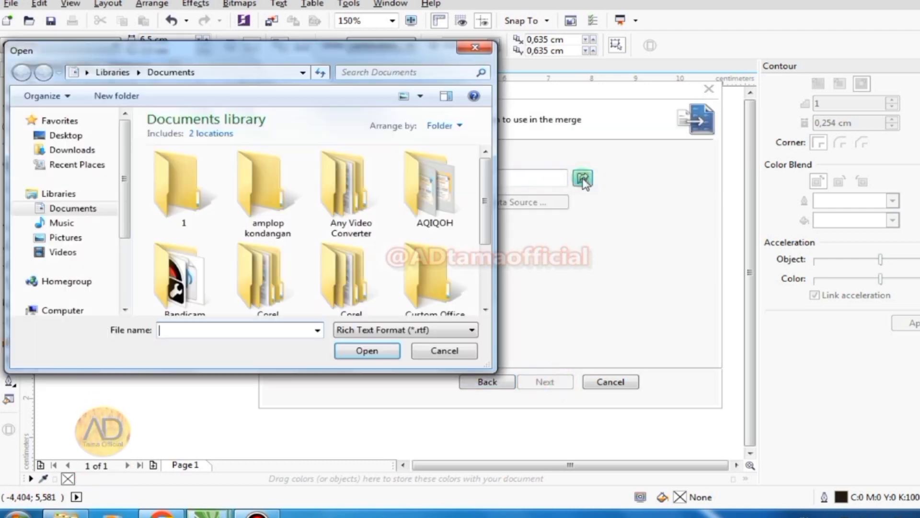
pyautogui.doubleClick(191, 197)
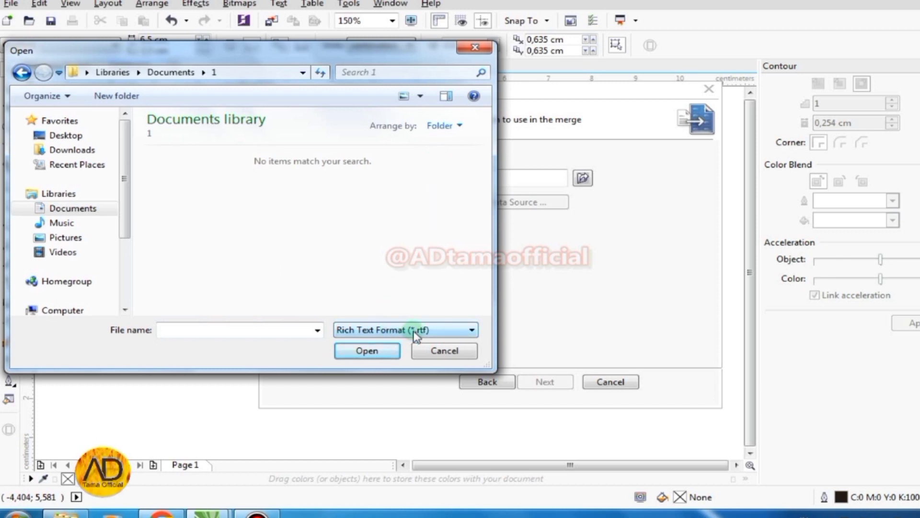
pyautogui.click(459, 331)
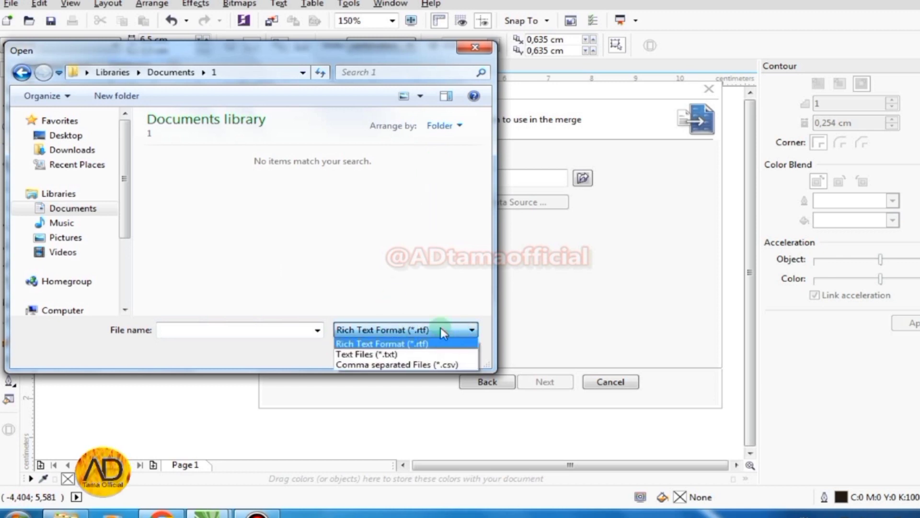
pyautogui.click(441, 365)
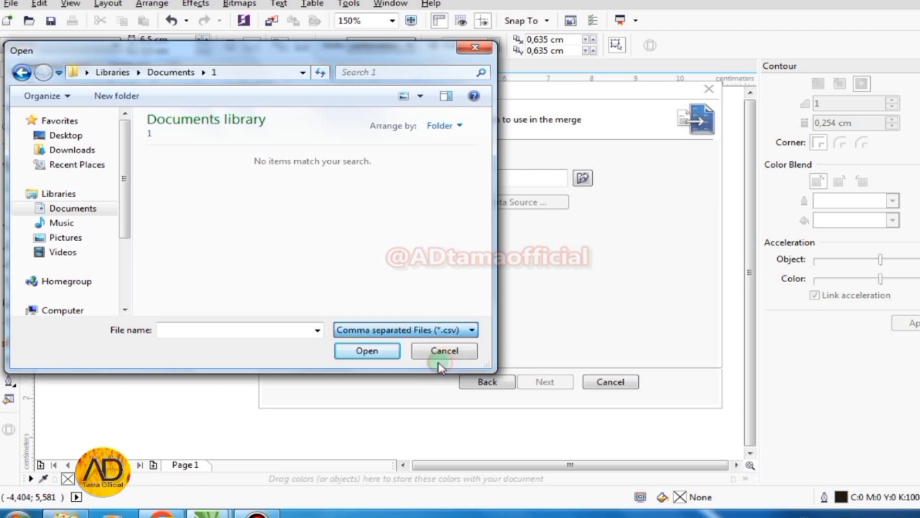
pyautogui.click(191, 204)
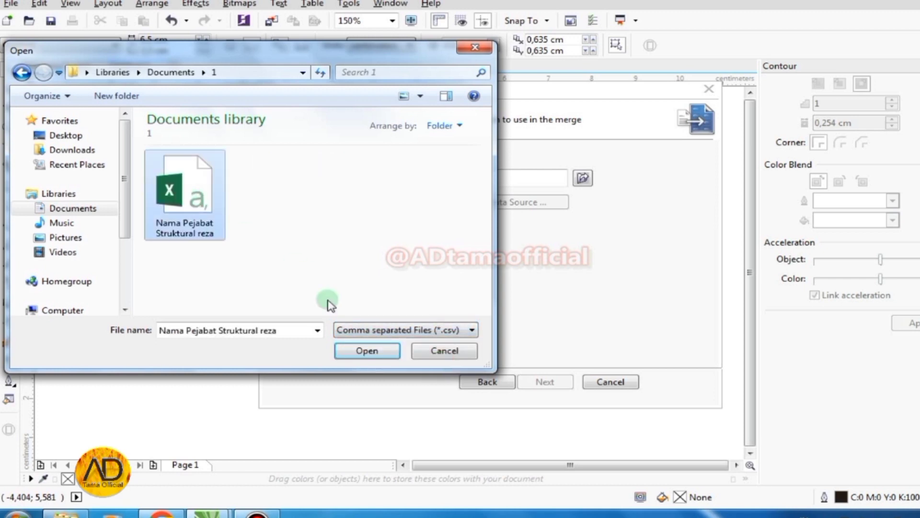
pyautogui.click(367, 352)
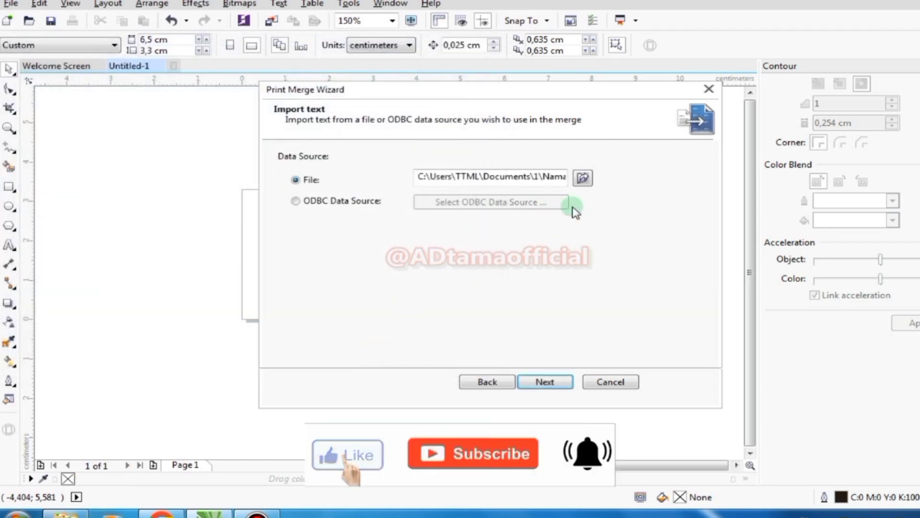
# Step past the Baris 1–Baris 4 field list and records, and finish the wizard.
pyautogui.click(573, 383)
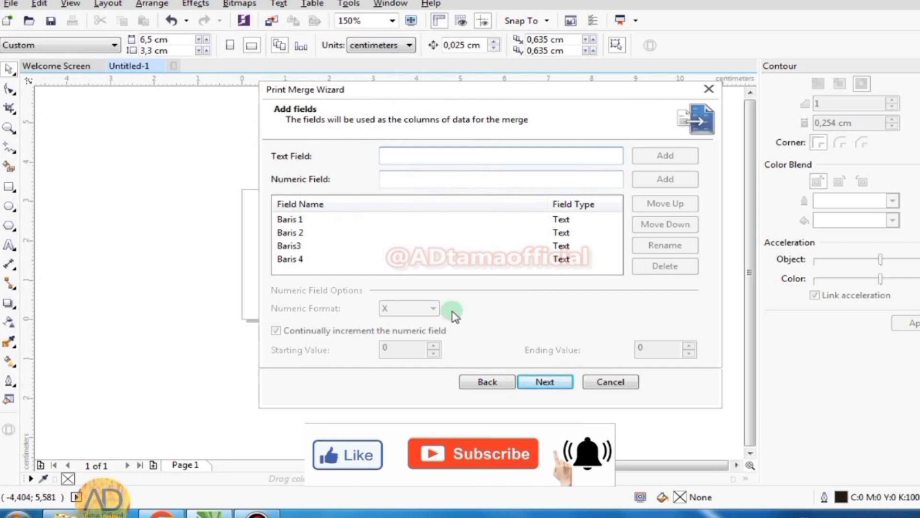
pyautogui.click(545, 382)
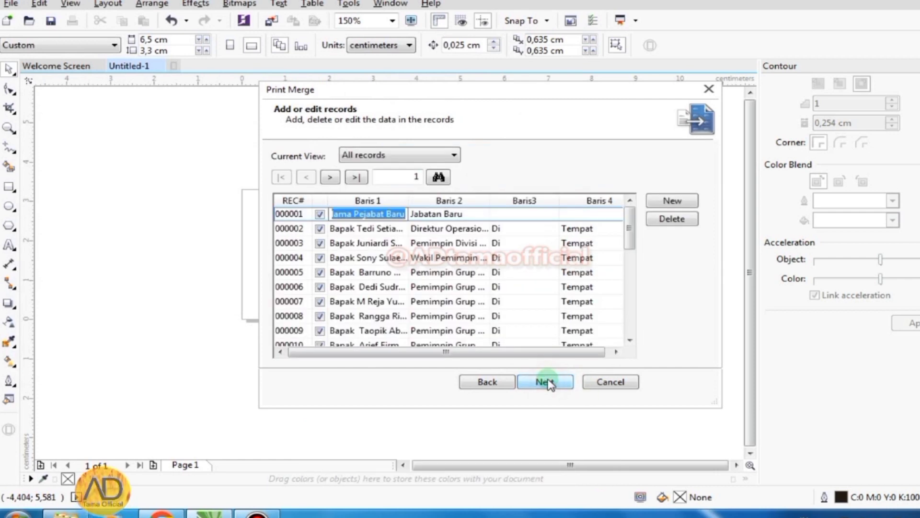
pyautogui.click(548, 382)
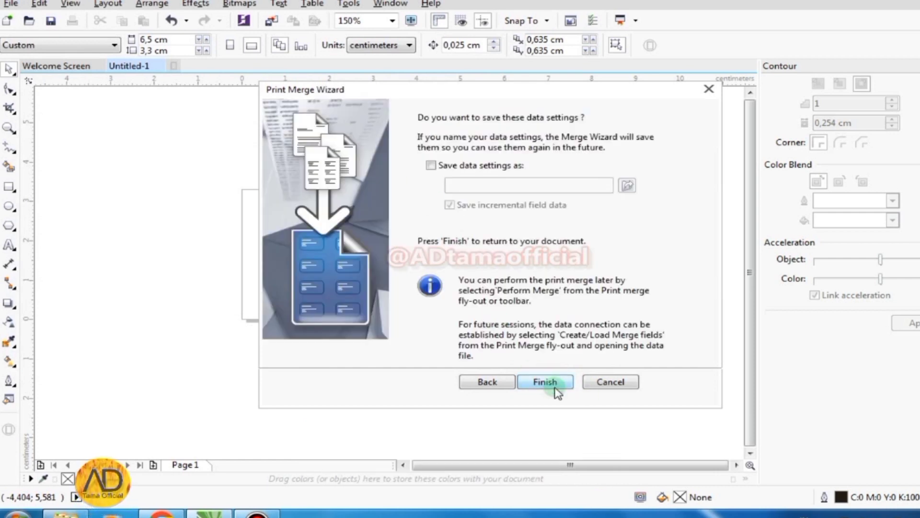
pyautogui.click(555, 383)
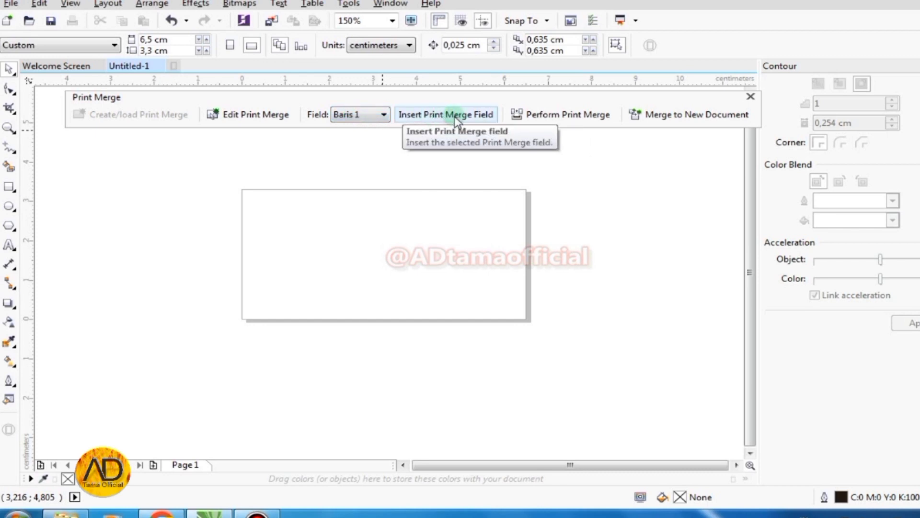
# Place <Baris 1> at the top of the label with <Baris 2> directly beneath.
pyautogui.click(452, 117)
pyautogui.click(506, 275)
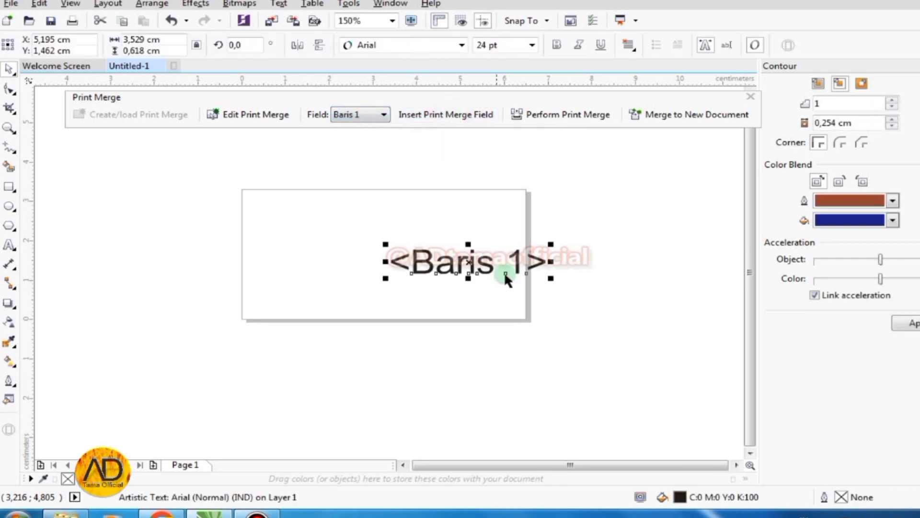
pyautogui.moveTo(468, 261); pyautogui.dragTo(388, 216)
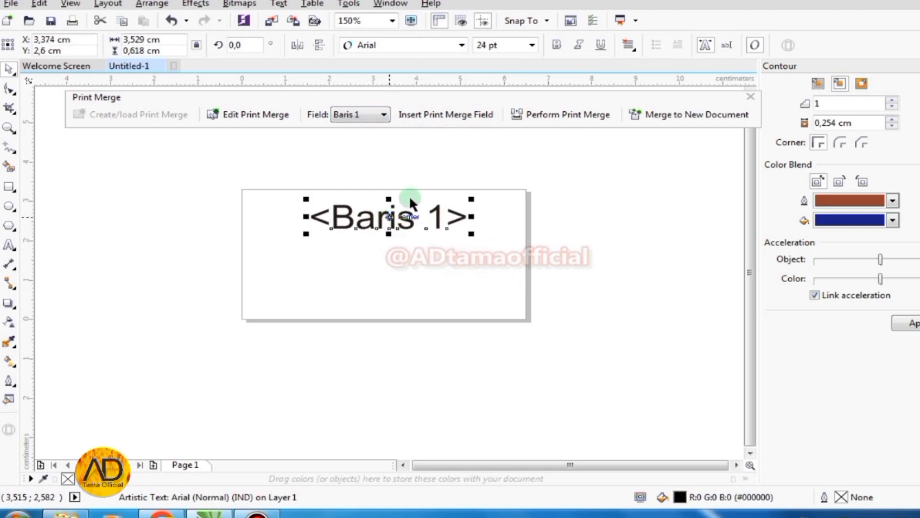
pyautogui.click(372, 115)
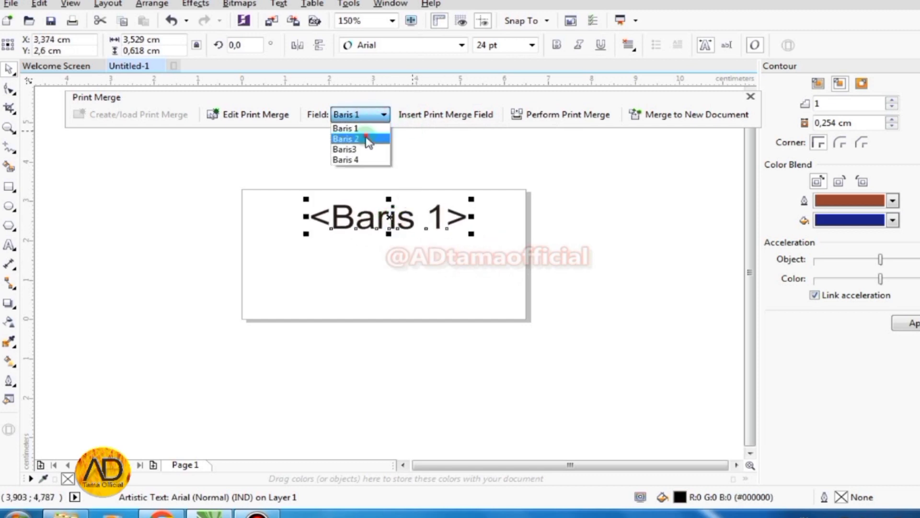
pyautogui.click(406, 120)
pyautogui.click(411, 230)
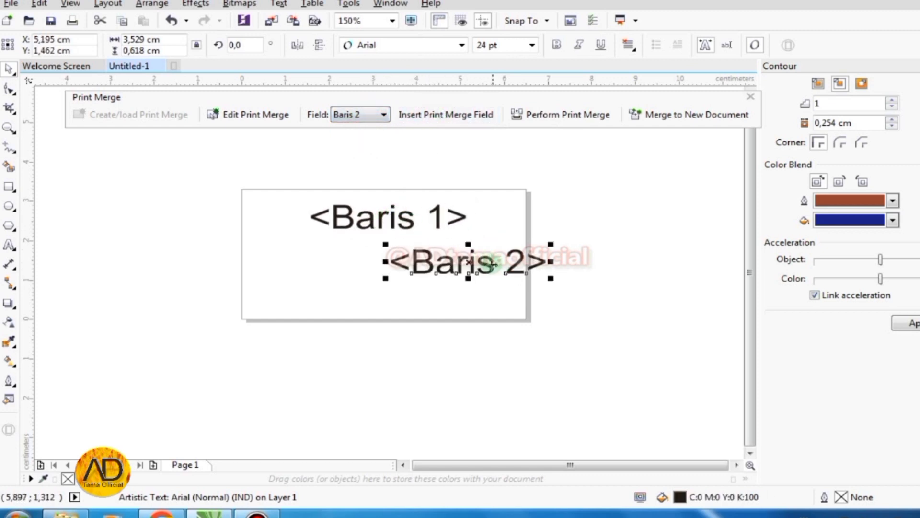
pyautogui.moveTo(494, 264); pyautogui.dragTo(411, 244)
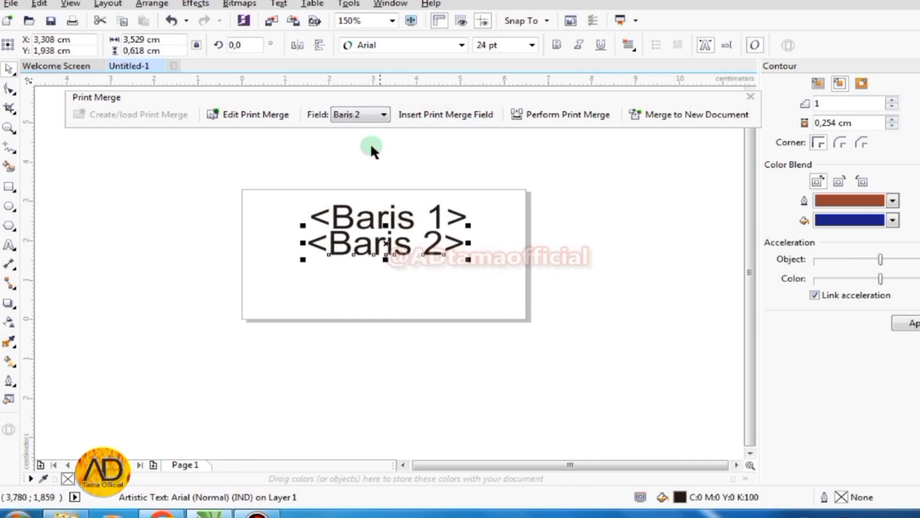
# Add <Baris3> and <Baris 4> on separate lines below, then select all four fields.
pyautogui.click(366, 117)
pyautogui.click(367, 149)
pyautogui.click(432, 117)
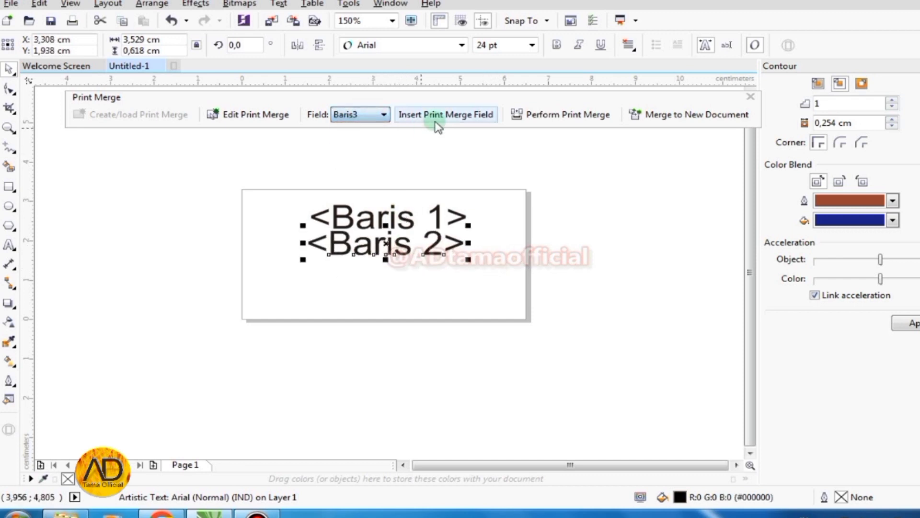
pyautogui.click(463, 218)
pyautogui.moveTo(433, 262); pyautogui.dragTo(362, 272)
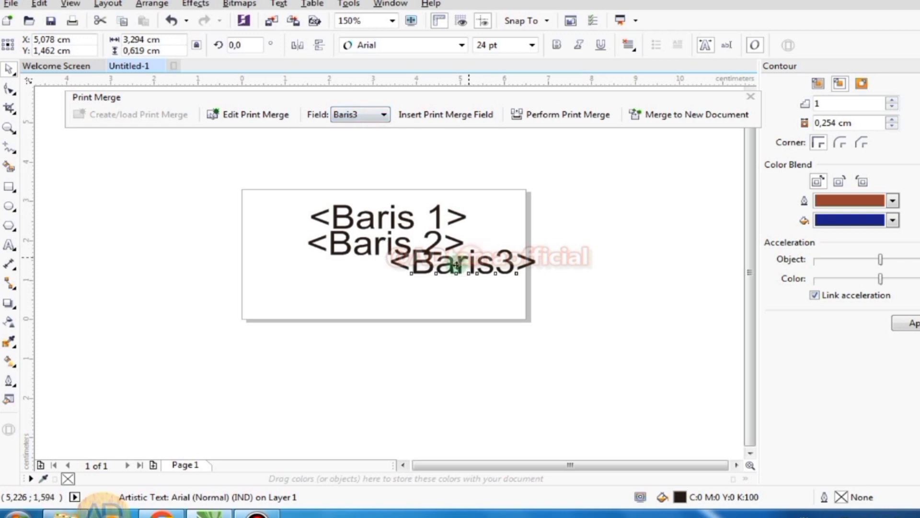
pyautogui.click(383, 115)
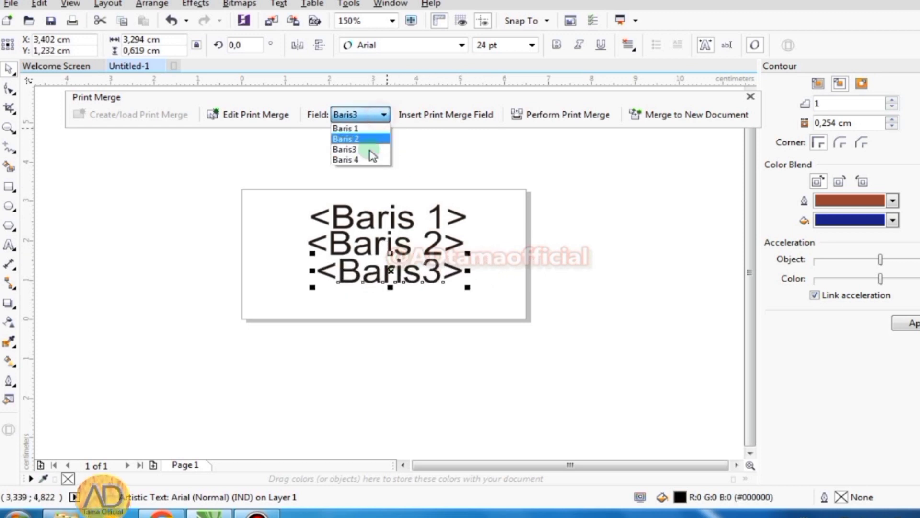
pyautogui.click(357, 160)
pyautogui.click(446, 115)
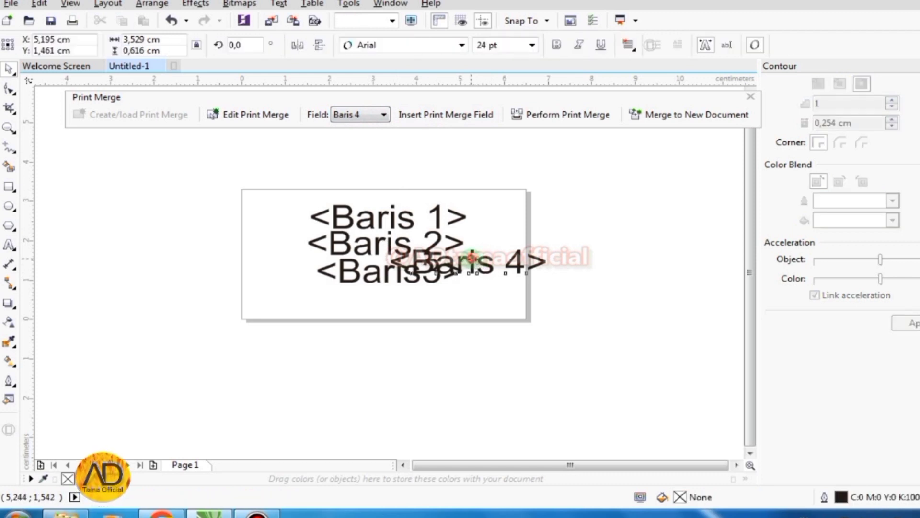
pyautogui.moveTo(479, 266)
pyautogui.mouseDown()
pyautogui.moveTo(393, 308)
pyautogui.moveTo(379, 297)
pyautogui.mouseUp()
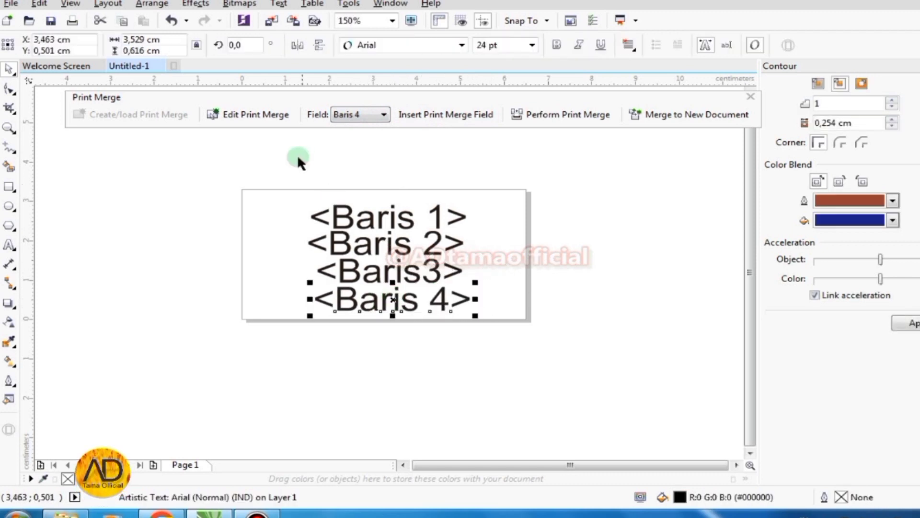
pyautogui.moveTo(297, 155); pyautogui.dragTo(531, 337)
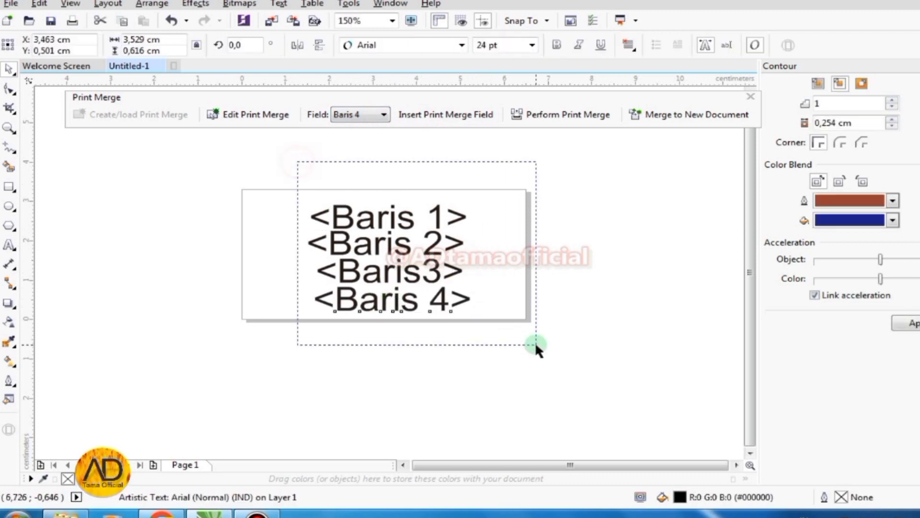
pyautogui.click(628, 48)
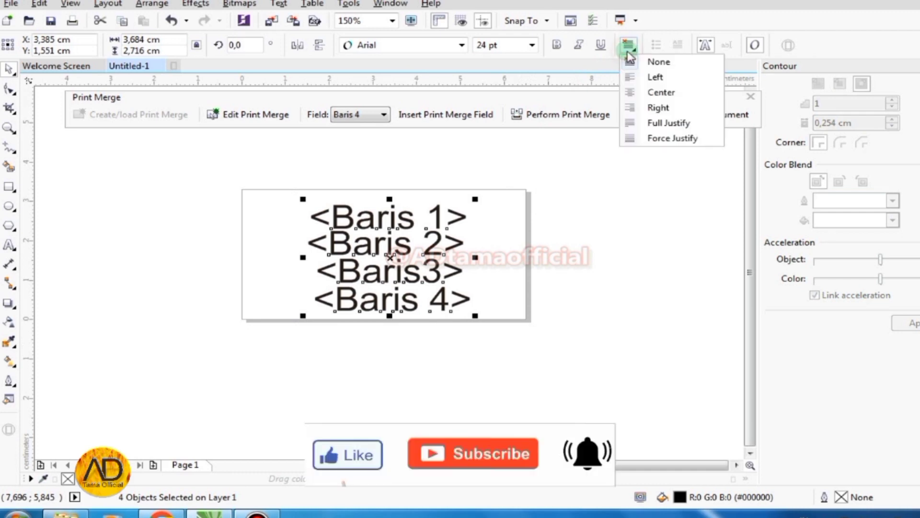
# Centre the four Baris field lines and set them in Bell MT at 11 pt.
pyautogui.click(654, 96)
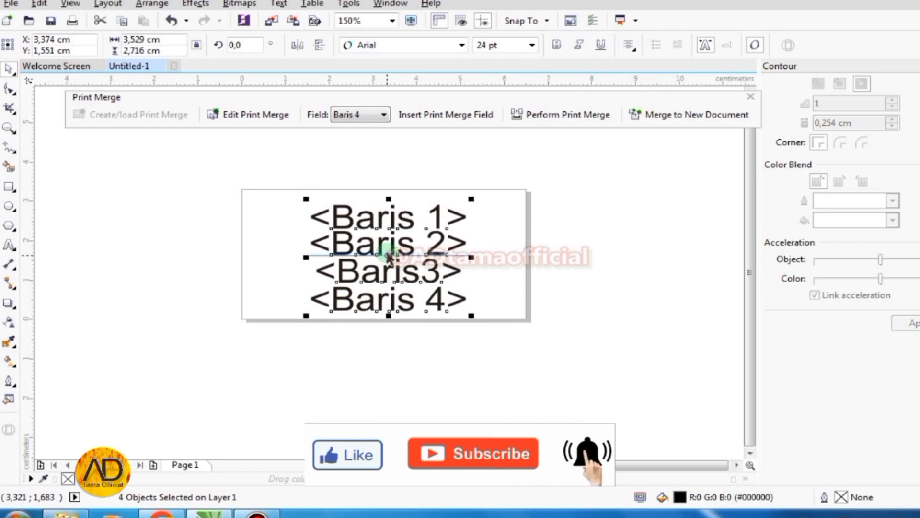
pyautogui.click(462, 44)
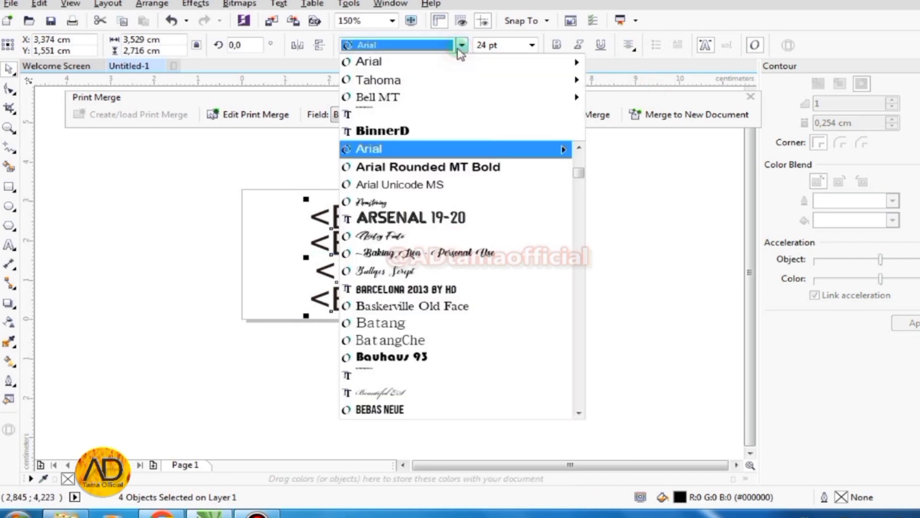
pyautogui.moveTo(377, 97)
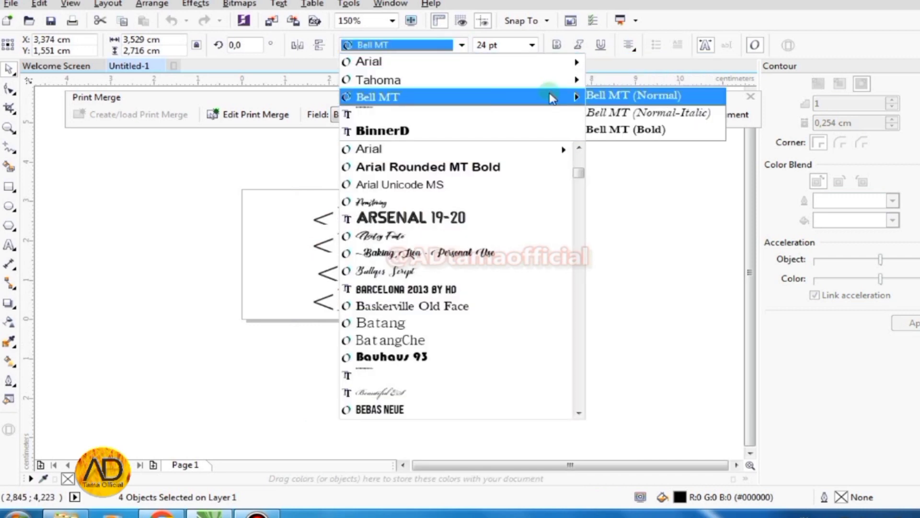
pyautogui.click(553, 98)
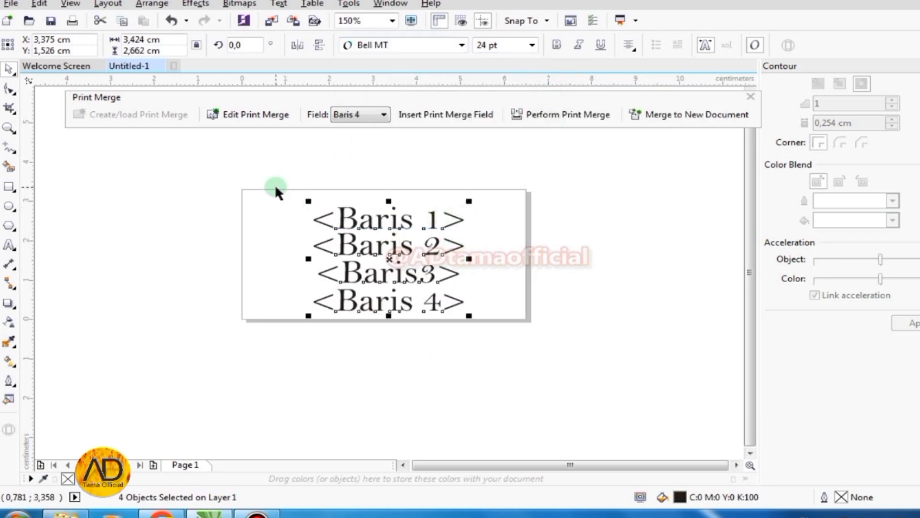
pyautogui.click(532, 45)
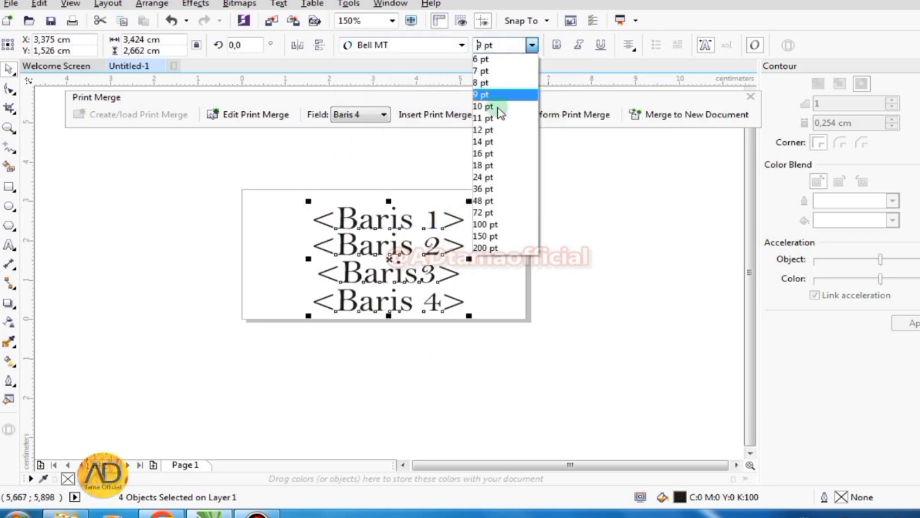
pyautogui.click(483, 117)
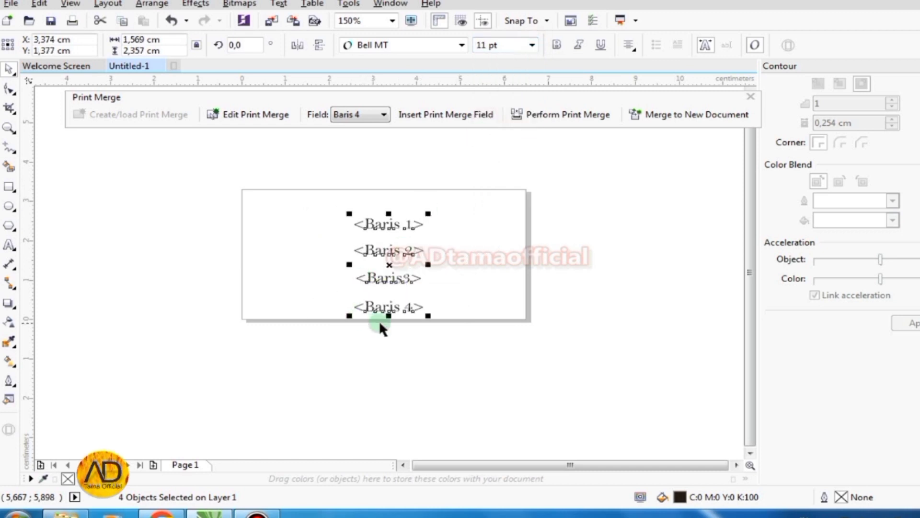
pyautogui.scroll(2, 381, 319)
pyautogui.scroll(-2, 379, 269)
pyautogui.scroll(2, 396, 255)
pyautogui.scroll(-2, 396, 255)
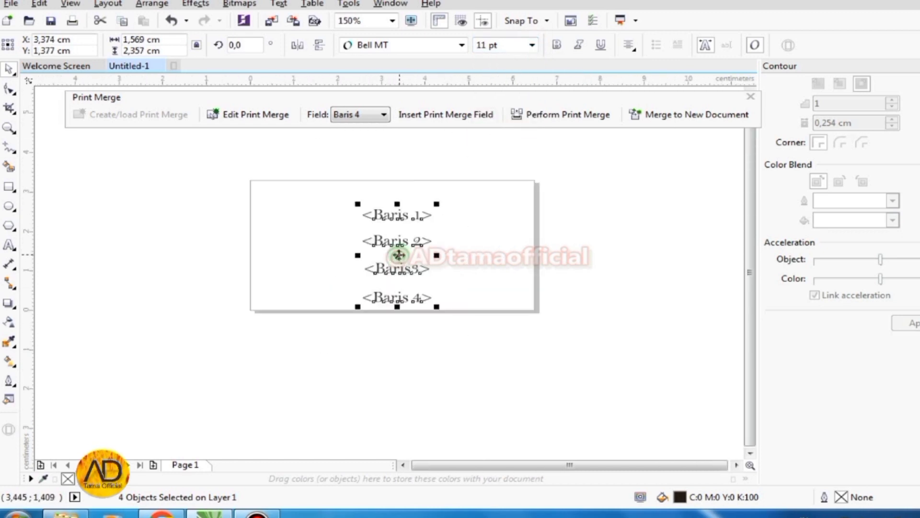
pyautogui.click(392, 318)
# Make the <Baris 1> line bold.
pyautogui.scroll(2, 379, 230)
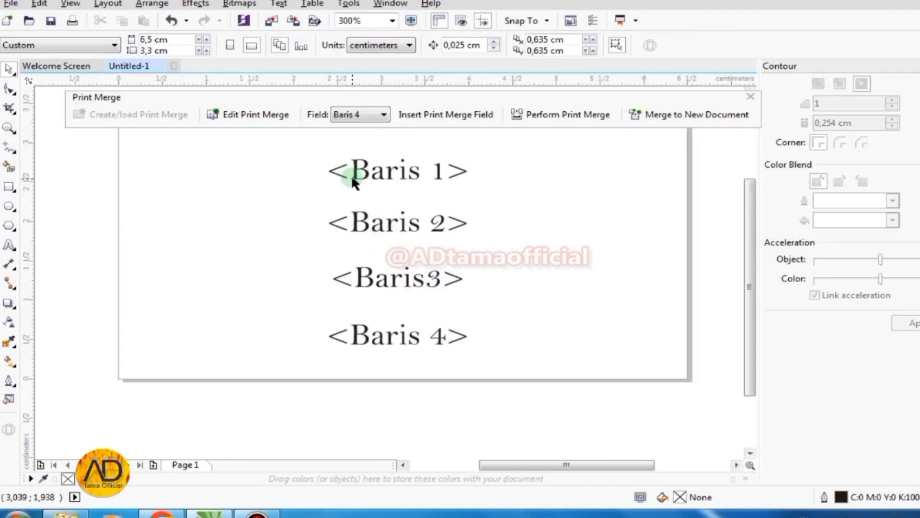
pyautogui.click(357, 183)
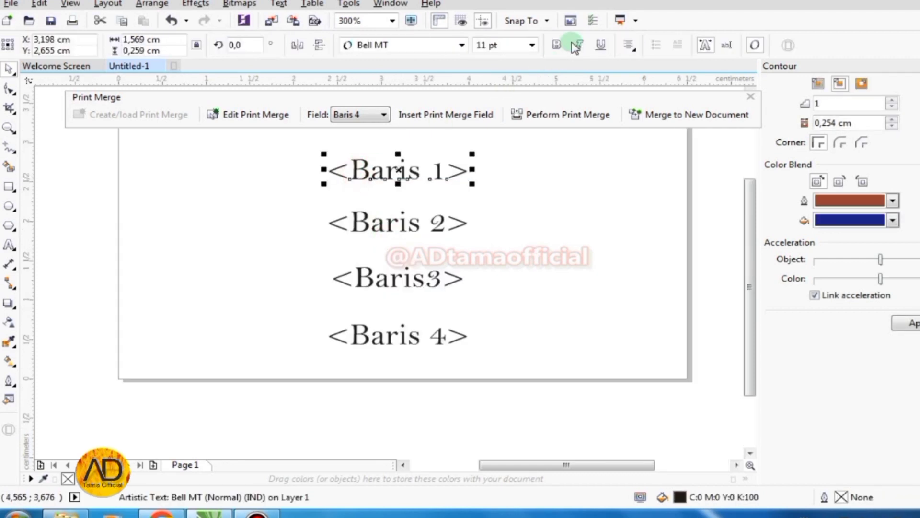
pyautogui.click(557, 45)
# Move <Baris 2> down so the three lower fields sit closer together beneath <Baris 1>.
pyautogui.scroll(-2, 390, 223)
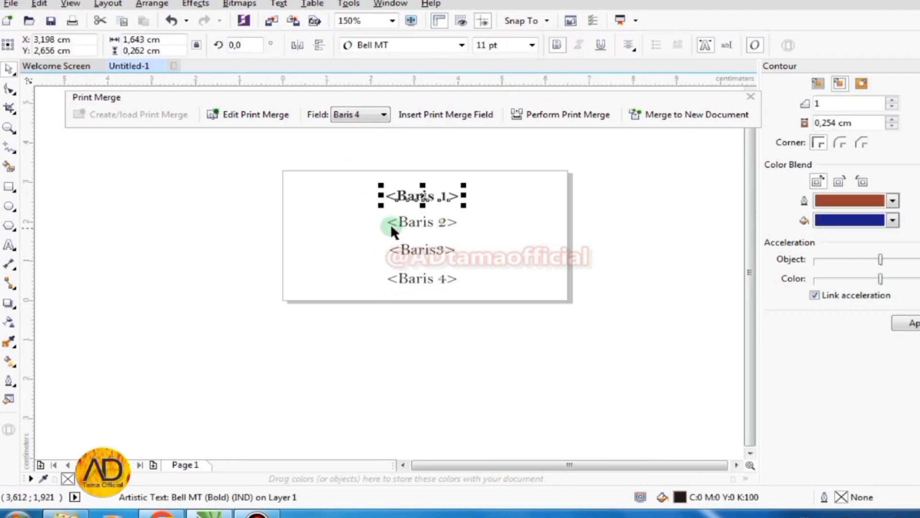
pyautogui.scroll(2, 414, 229)
pyautogui.scroll(2, 416, 228)
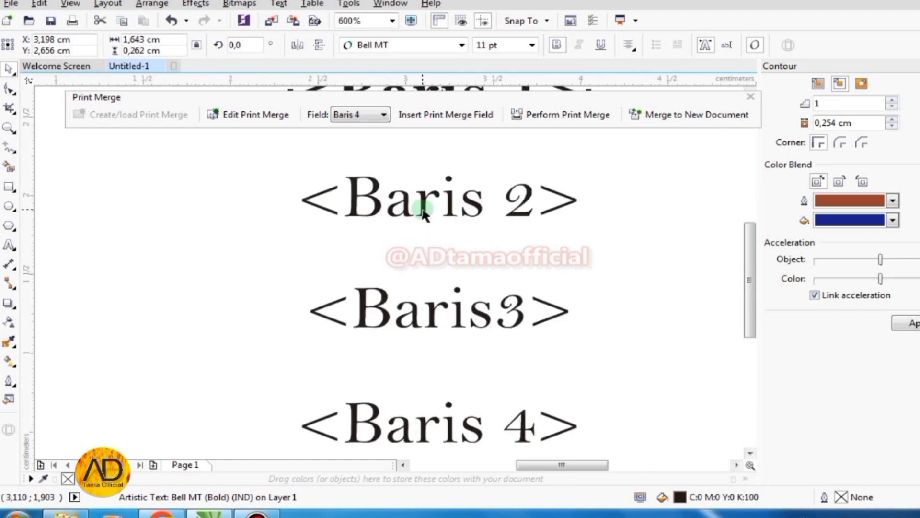
pyautogui.moveTo(429, 245); pyautogui.dragTo(433, 256)
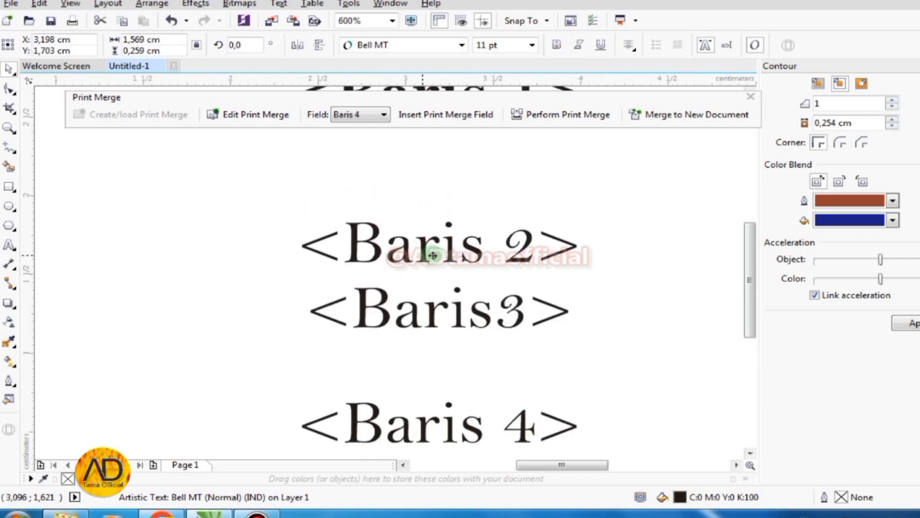
pyautogui.scroll(-2, 359, 240)
pyautogui.moveTo(301, 206); pyautogui.dragTo(538, 397)
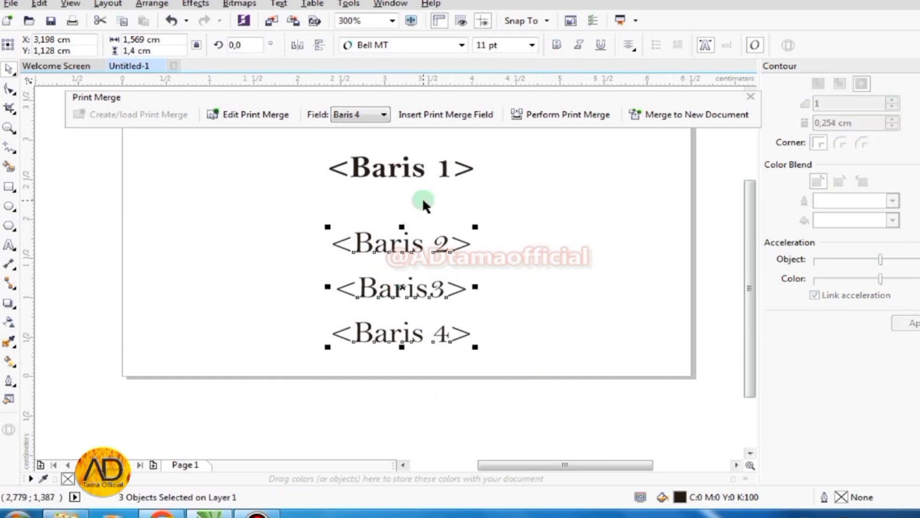
pyautogui.scroll(-1, 422, 199)
pyautogui.moveTo(332, 148); pyautogui.dragTo(510, 331)
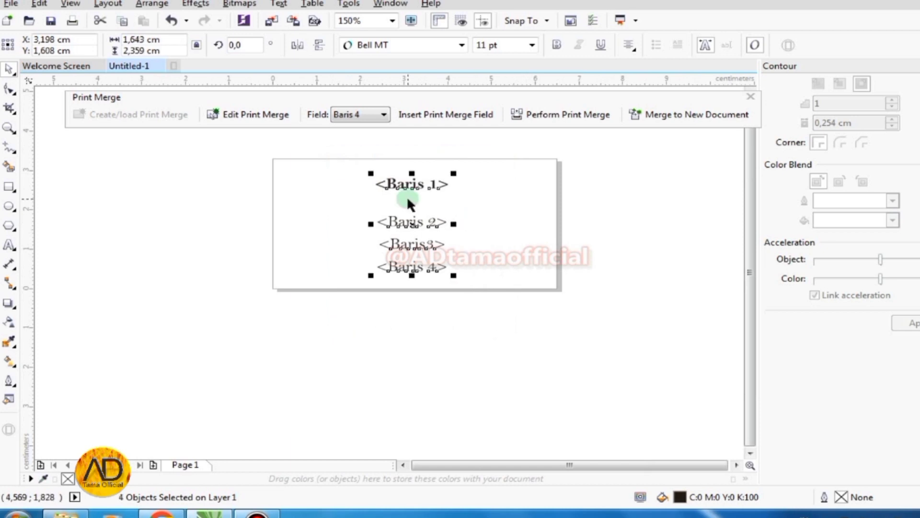
pyautogui.press('Escape')
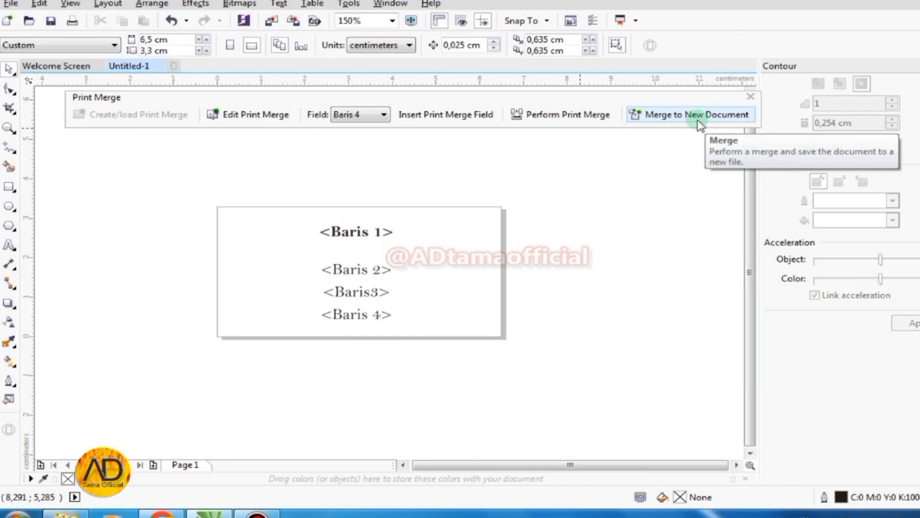
# Merge the label into the PrintMerge1 document and compare it with the Untitled-1 template.
pyautogui.click(711, 124)
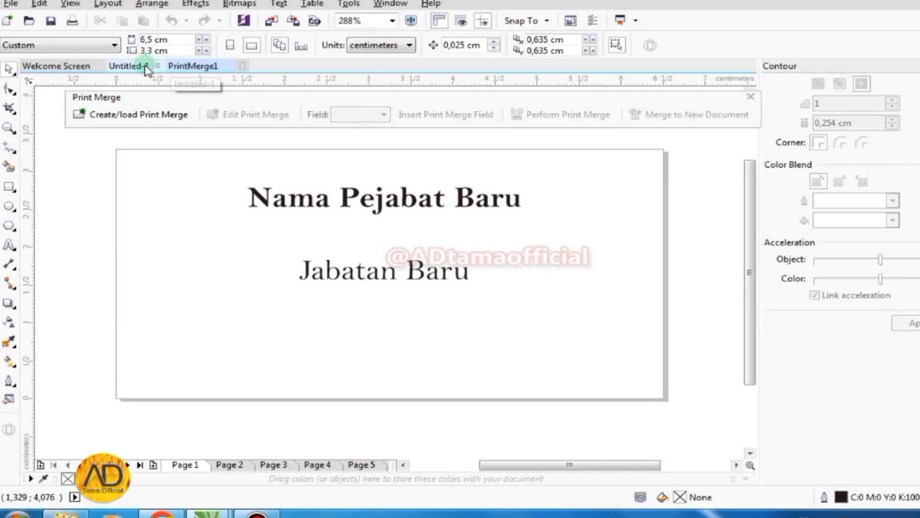
pyautogui.click(129, 67)
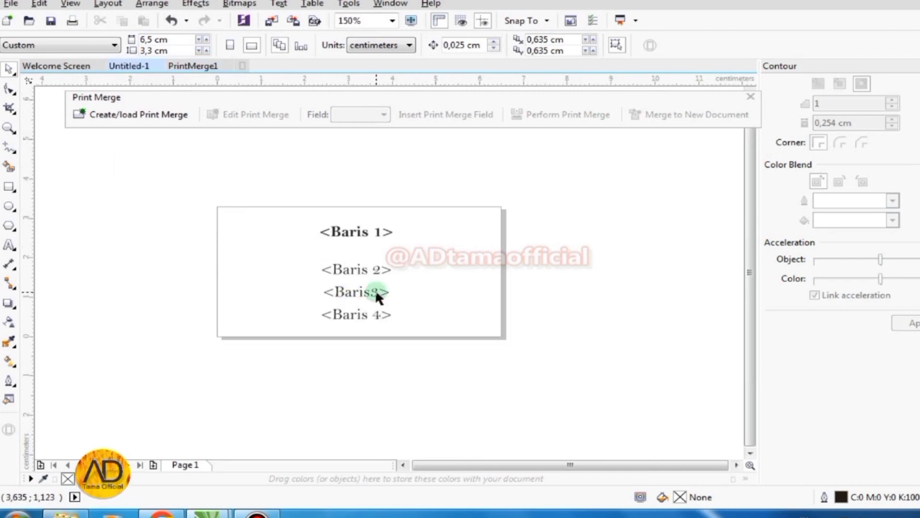
pyautogui.click(188, 66)
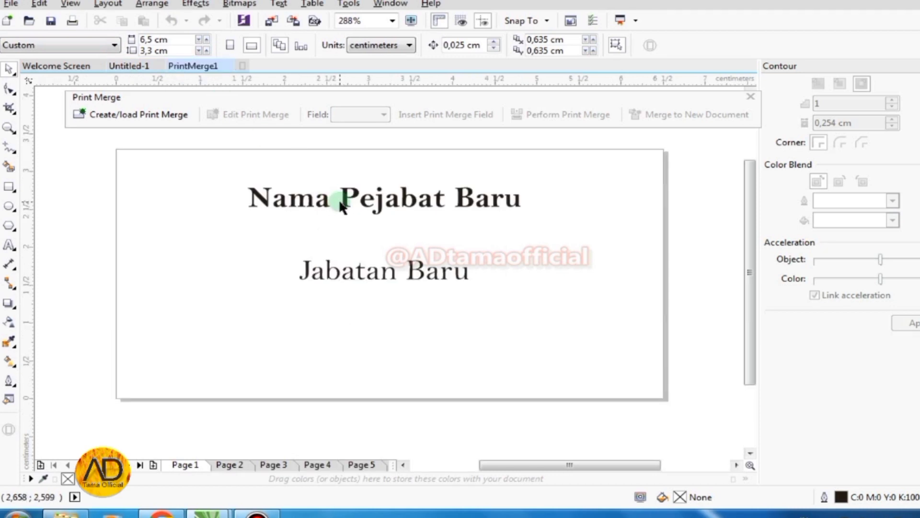
# Page through the merged PrintMerge1 document to pages 2, 3 and 4.
pyautogui.scroll(1, 309, 205)
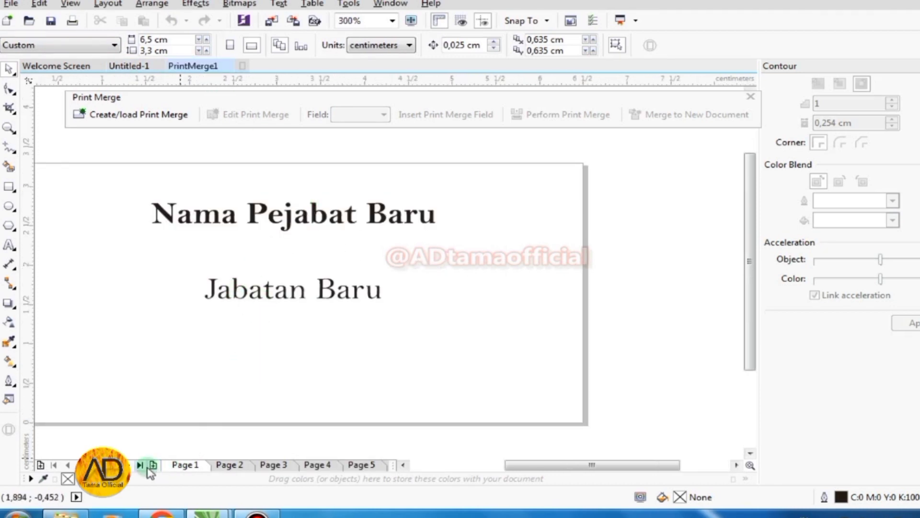
pyautogui.click(130, 465)
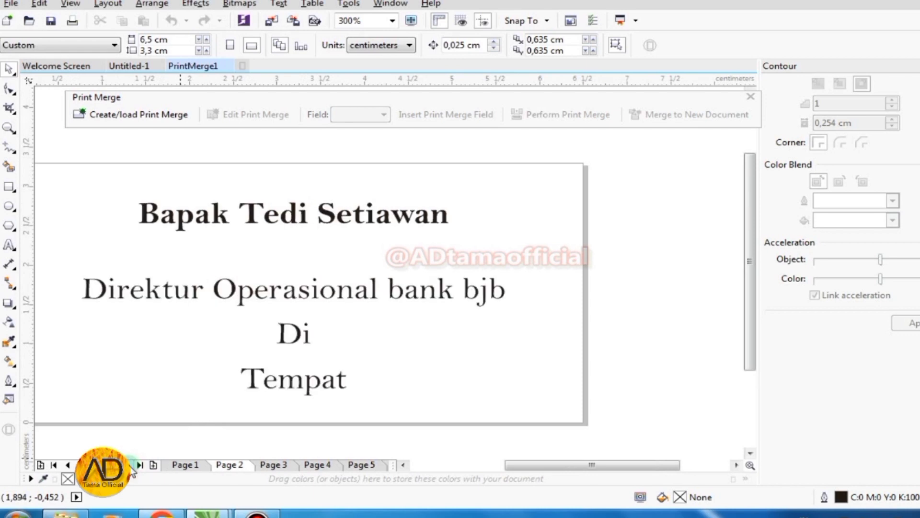
pyautogui.click(139, 465)
pyautogui.scroll(-2, 481, 209)
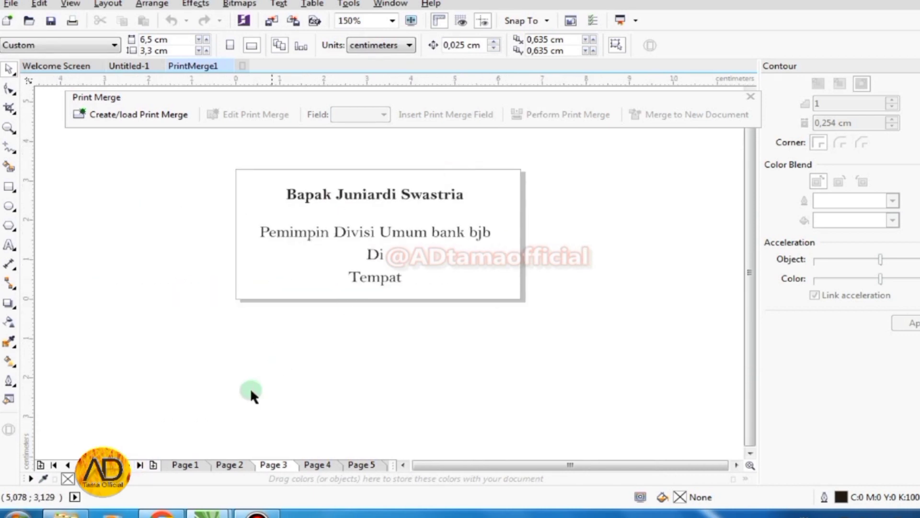
pyautogui.click(131, 467)
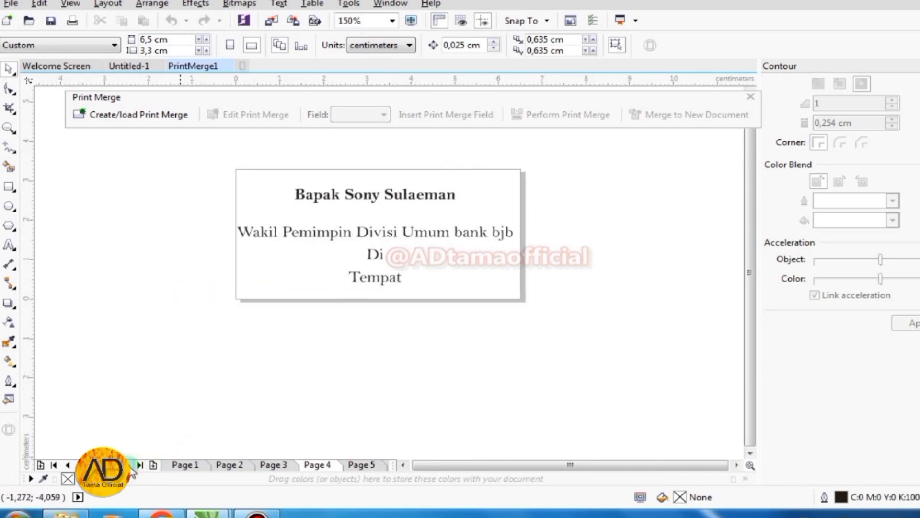
# Set page 4's position line to 10 pt and narrow it, then narrow page 5's line.
pyautogui.click(421, 234)
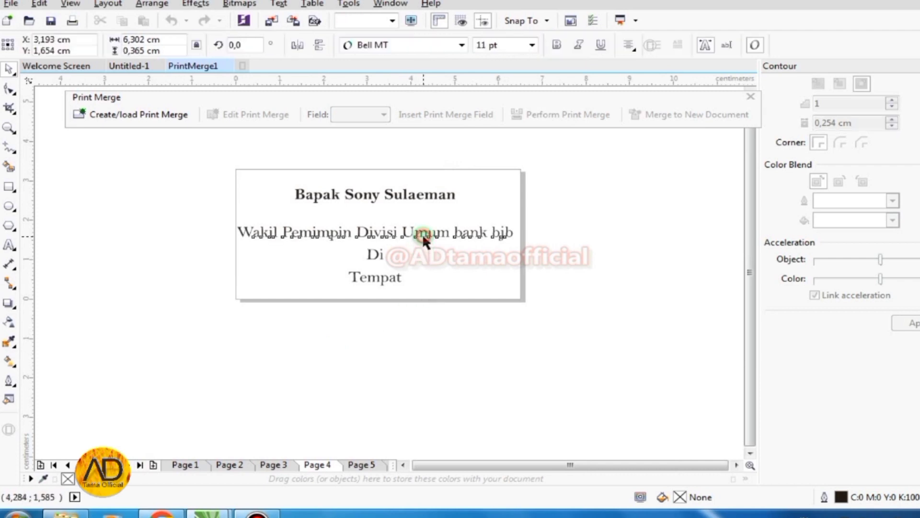
pyautogui.moveTo(518, 245); pyautogui.dragTo(522, 223)
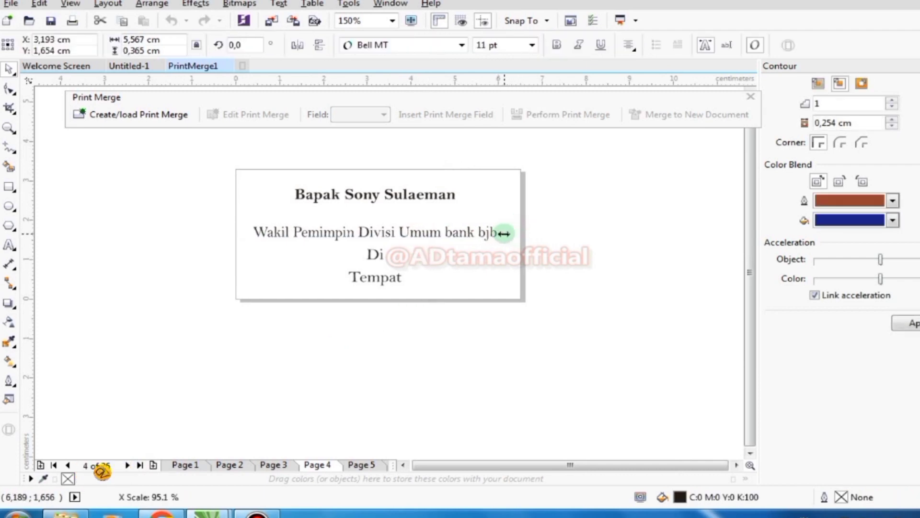
pyautogui.moveTo(520, 235)
pyautogui.mouseDown()
pyautogui.moveTo(498, 233)
pyautogui.moveTo(495, 220)
pyautogui.mouseUp()
pyautogui.click(531, 45)
pyautogui.click(527, 98)
pyautogui.scroll(3, 501, 237)
pyautogui.scroll(-2, 495, 220)
pyautogui.click(318, 465)
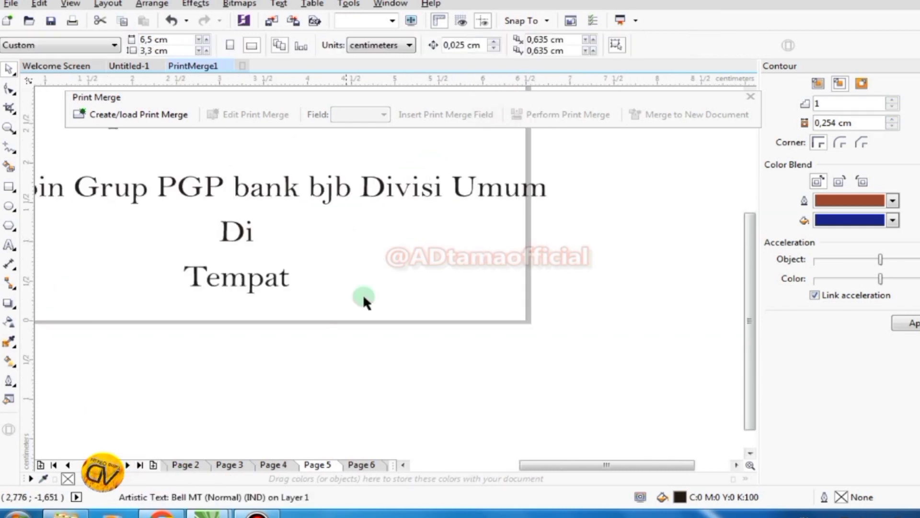
pyautogui.scroll(-2, 365, 300)
pyautogui.click(398, 235)
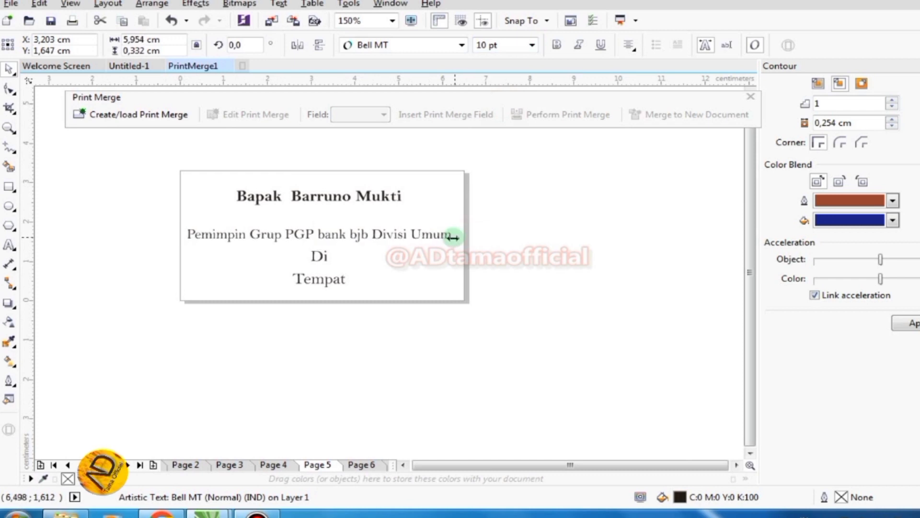
pyautogui.moveTo(466, 234); pyautogui.dragTo(448, 235)
# Set the position lines on pages 6 and 7 to 10 pt and narrow them to fit.
pyautogui.click(127, 464)
pyautogui.click(318, 235)
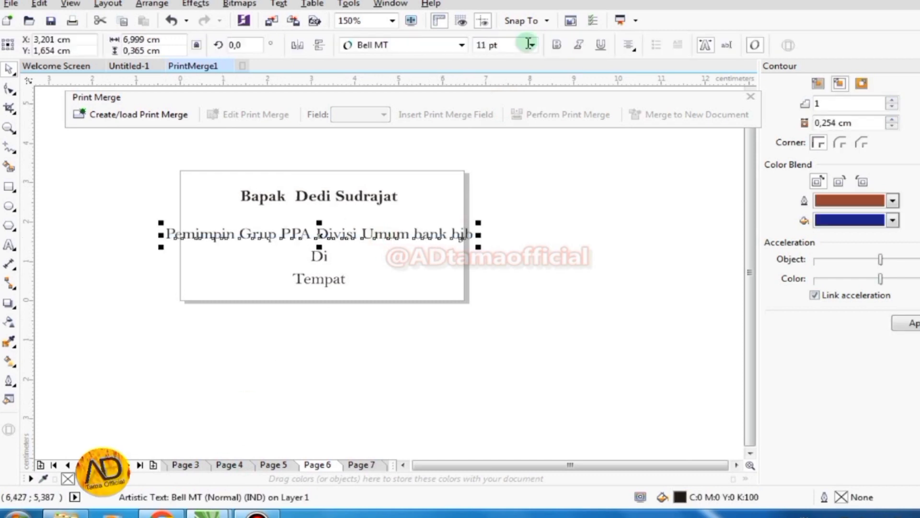
pyautogui.click(532, 45)
pyautogui.click(493, 104)
pyautogui.moveTo(466, 234); pyautogui.dragTo(455, 236)
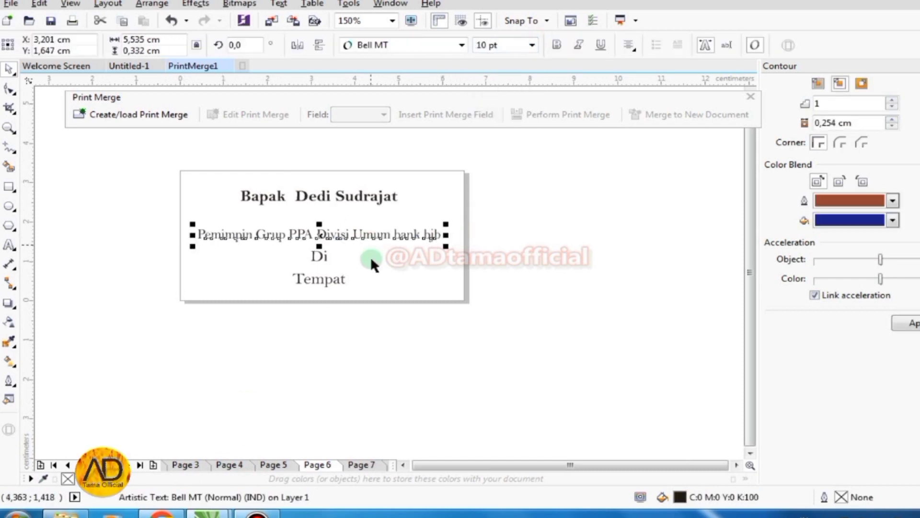
pyautogui.click(361, 464)
pyautogui.click(374, 237)
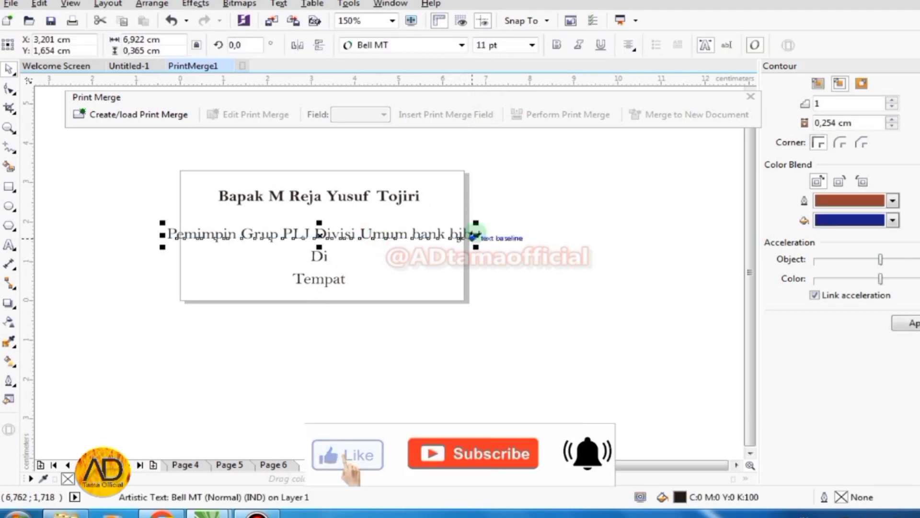
pyautogui.moveTo(476, 235); pyautogui.dragTo(455, 235)
pyautogui.click(532, 45)
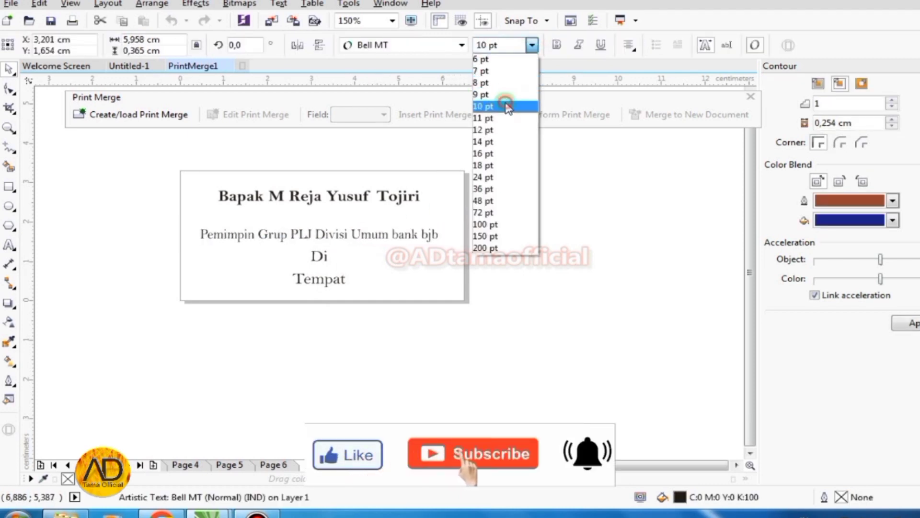
pyautogui.click(499, 102)
# Narrow page 8's position line, set page 9's to 10 pt, and make page 10's 10 pt and narrower.
pyautogui.click(139, 464)
pyautogui.click(451, 235)
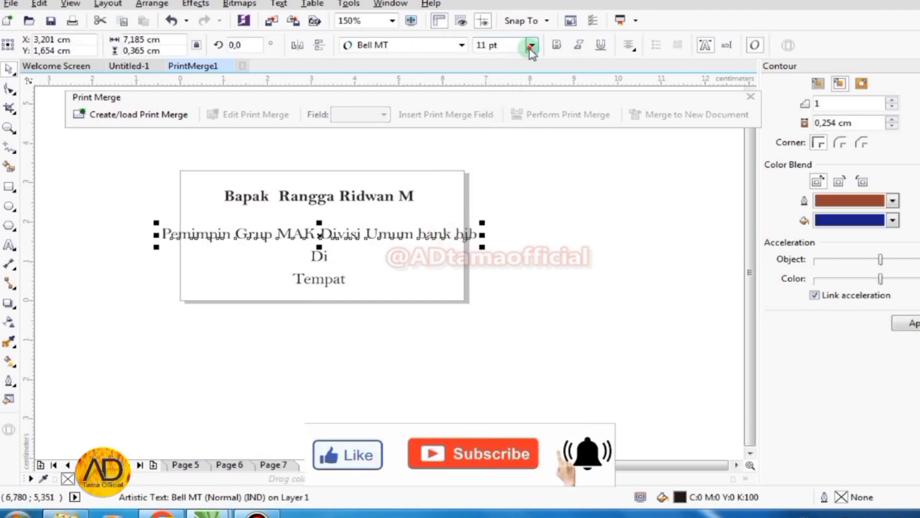
pyautogui.moveTo(483, 235)
pyautogui.mouseDown()
pyautogui.moveTo(445, 235)
pyautogui.moveTo(509, 234)
pyautogui.moveTo(449, 235)
pyautogui.mouseUp()
pyautogui.click(140, 464)
pyautogui.click(421, 233)
pyautogui.click(532, 44)
pyautogui.click(496, 98)
pyautogui.click(140, 465)
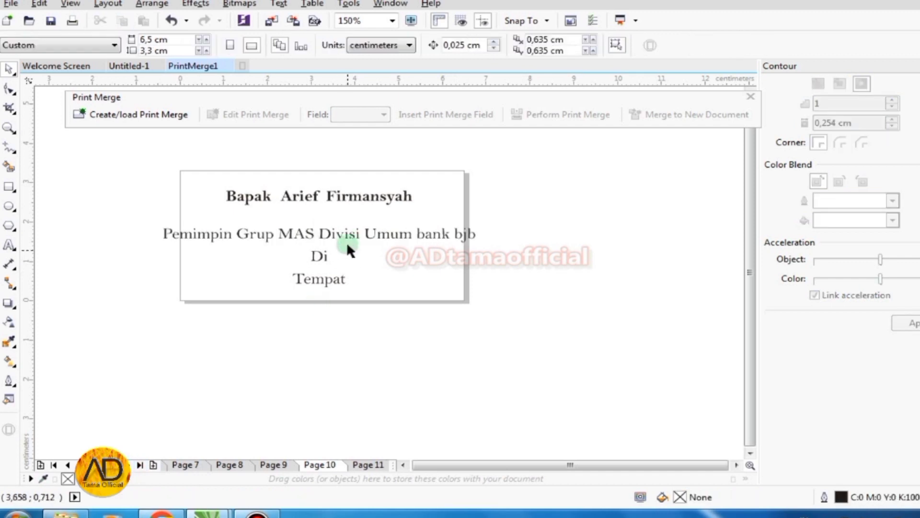
pyautogui.click(346, 235)
pyautogui.click(532, 45)
pyautogui.click(496, 101)
pyautogui.moveTo(467, 236); pyautogui.dragTo(435, 236)
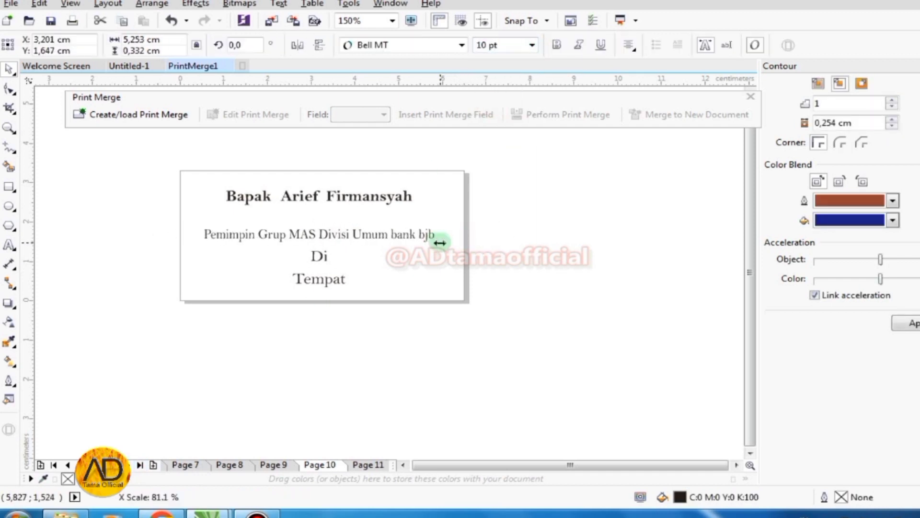
# Set the page 11 position line to 10 pt and narrow it inside the label.
pyautogui.click(140, 464)
pyautogui.click(356, 233)
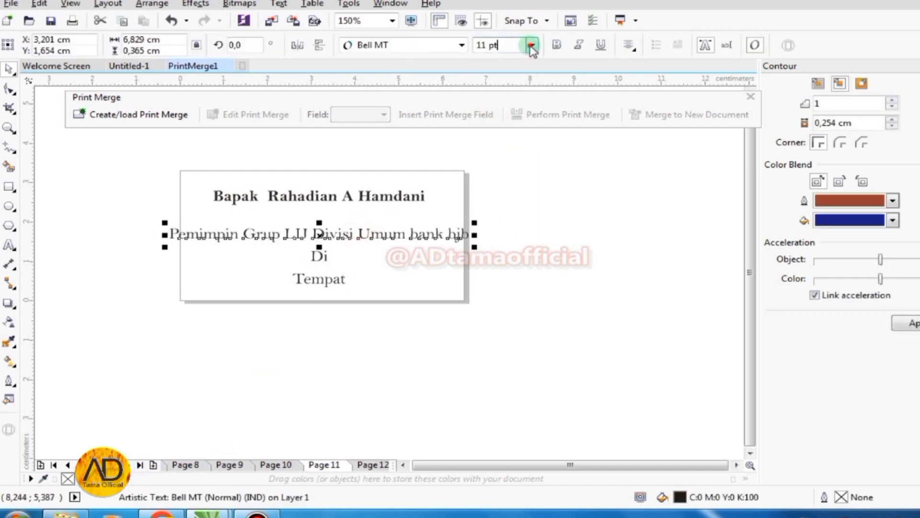
pyautogui.click(532, 44)
pyautogui.click(496, 101)
pyautogui.scroll(2, 445, 234)
pyautogui.moveTo(449, 234); pyautogui.dragTo(440, 238)
pyautogui.scroll(-2, 430, 189)
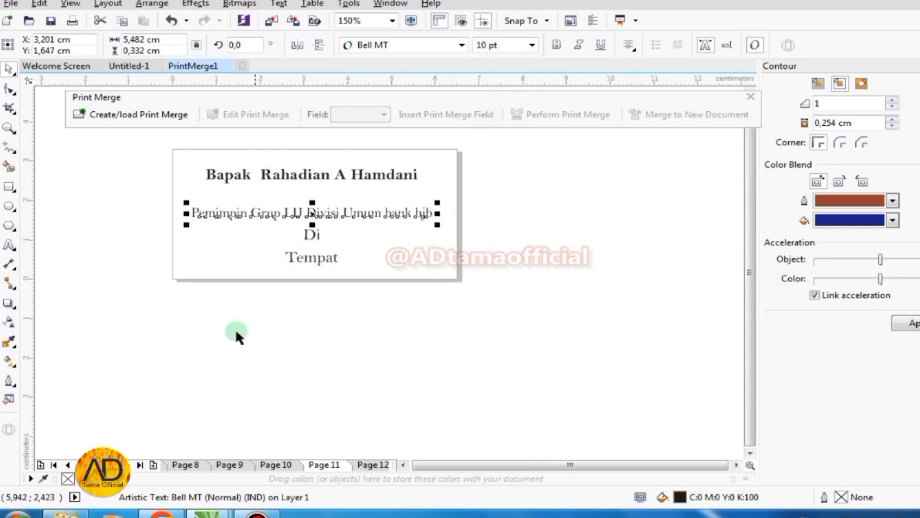
# Set the page 12 position line to 10 pt and narrow it slightly.
pyautogui.click(126, 465)
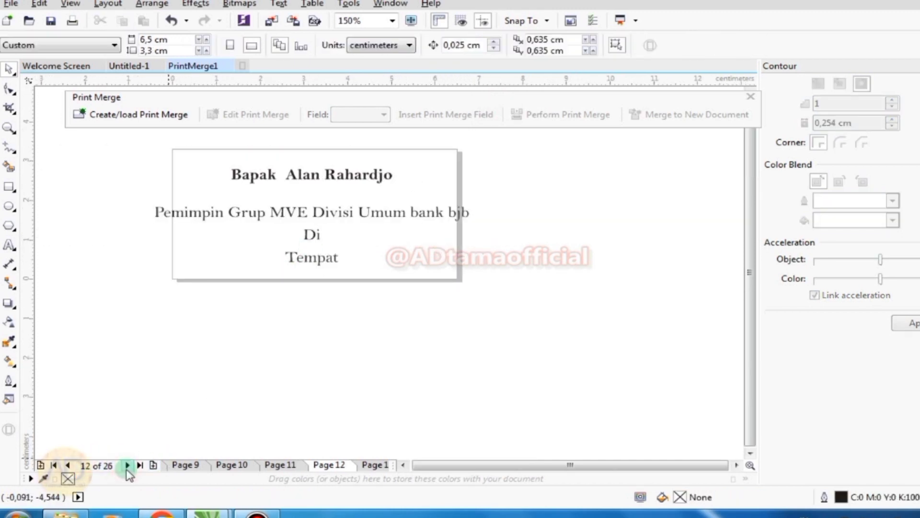
pyautogui.click(360, 214)
pyautogui.scroll(2, 360, 214)
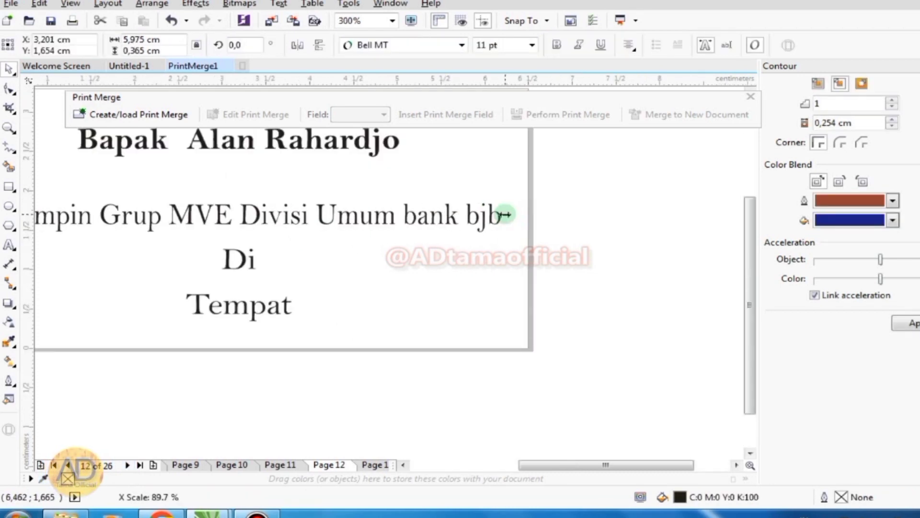
pyautogui.scroll(-2, 380, 232)
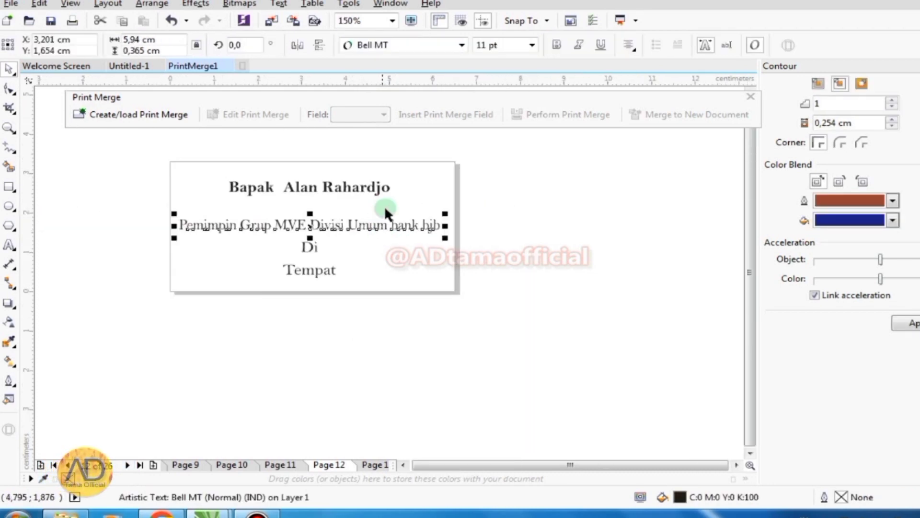
pyautogui.click(533, 45)
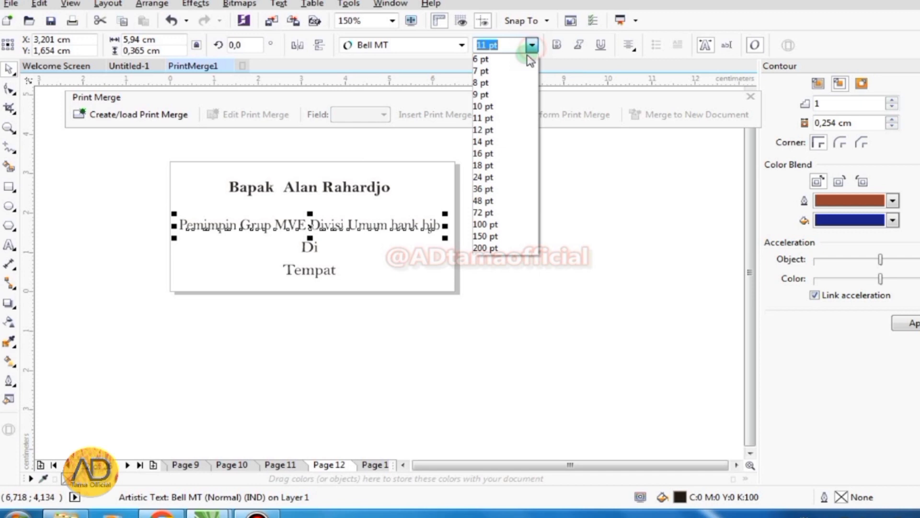
pyautogui.click(494, 103)
pyautogui.scroll(2, 472, 229)
pyautogui.moveTo(472, 229); pyautogui.dragTo(469, 228)
pyautogui.scroll(-2, 266, 240)
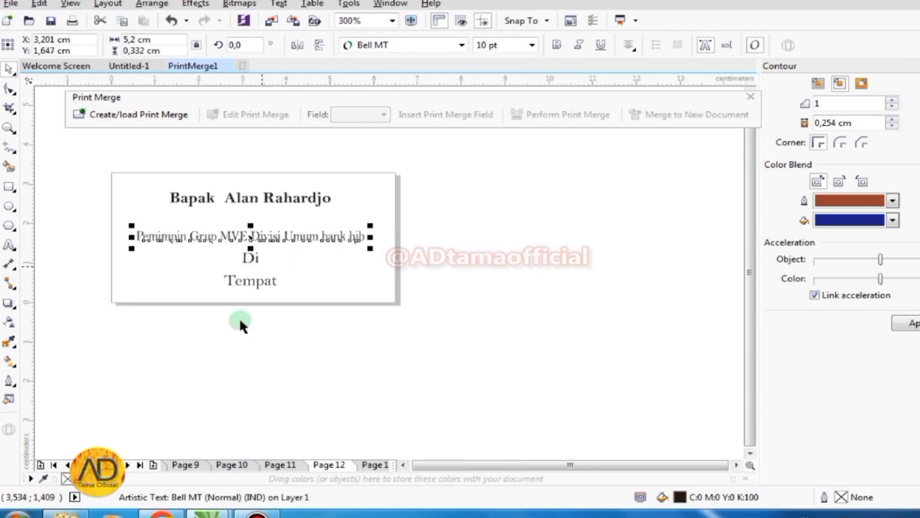
# Set the page 13 position line to 10 pt and narrow it to fit the label.
pyautogui.click(129, 464)
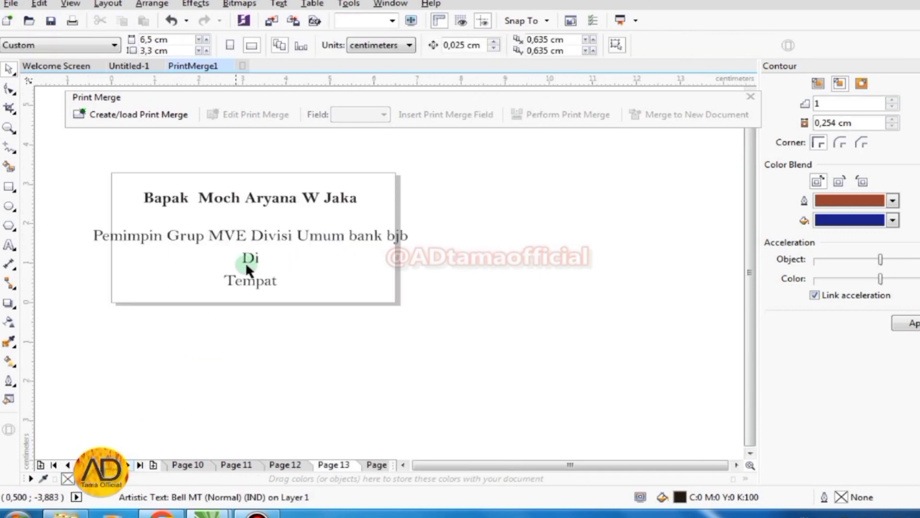
pyautogui.click(336, 237)
pyautogui.click(532, 46)
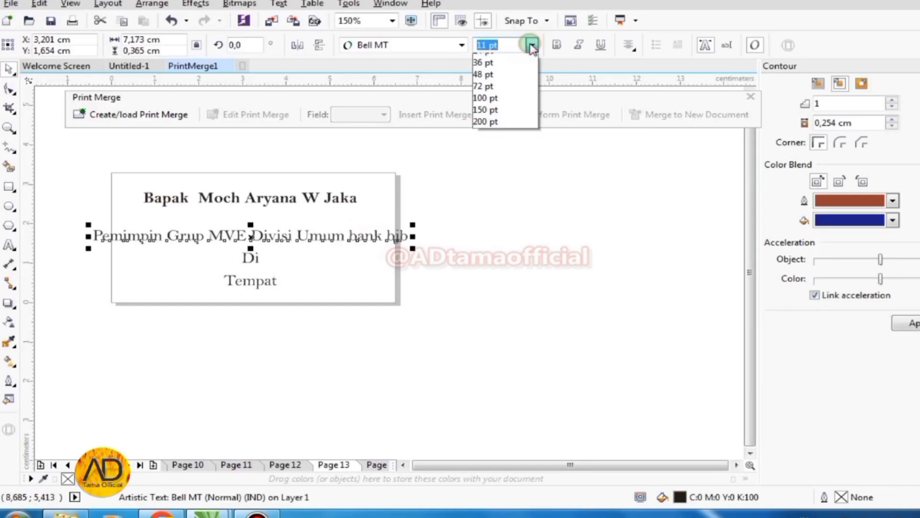
pyautogui.click(494, 104)
pyautogui.moveTo(399, 237); pyautogui.dragTo(373, 237)
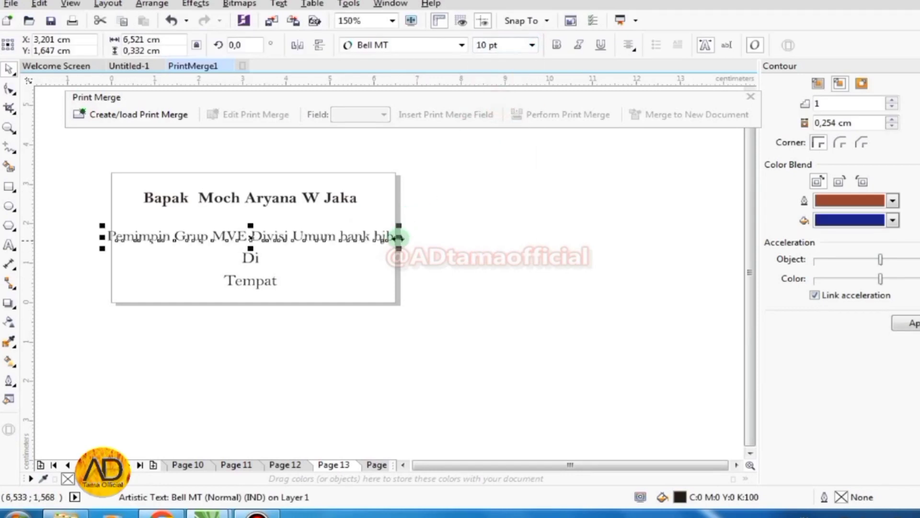
# On the next merged page, set the position line to 10 pt and narrow it to fit.
pyautogui.click(140, 465)
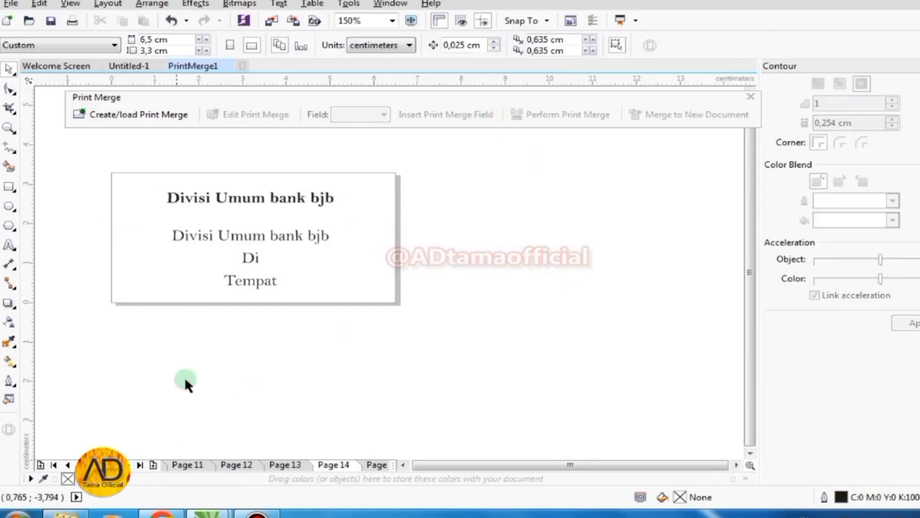
pyautogui.click(251, 237)
pyautogui.click(140, 464)
pyautogui.click(250, 237)
pyautogui.click(139, 464)
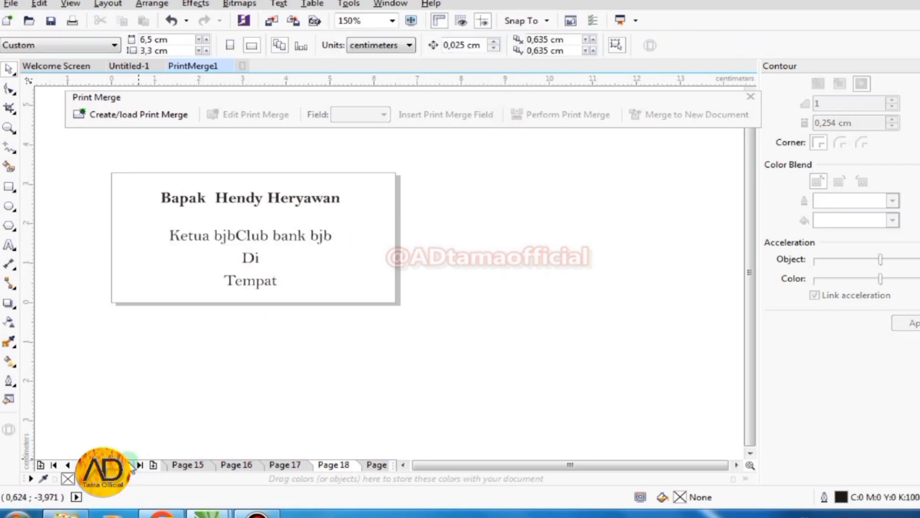
pyautogui.click(532, 45)
pyautogui.click(494, 104)
pyautogui.moveTo(403, 237); pyautogui.dragTo(368, 237)
pyautogui.click(205, 450)
# Jump to the last merged page, then settle on page 25 and check its label text.
pyautogui.press('pagedown')
pyautogui.press('pagedown')
pyautogui.press('pagedown')
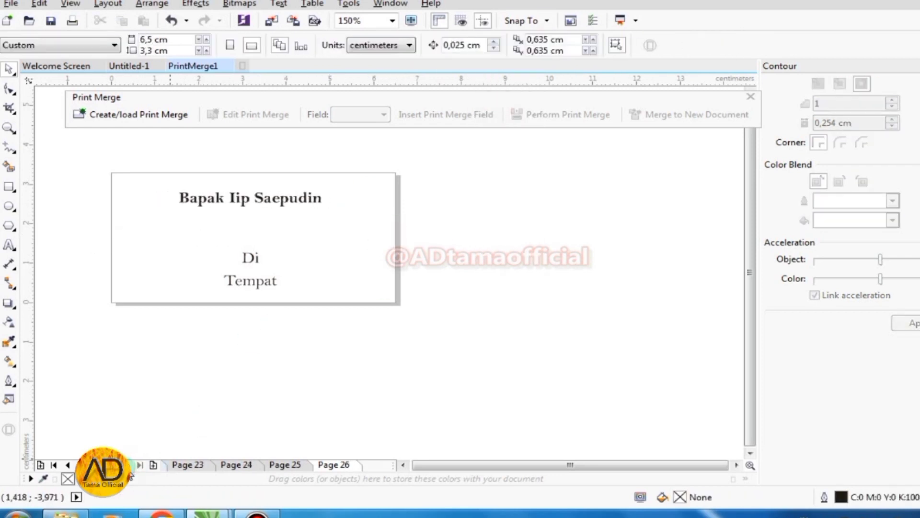
pyautogui.press('pageup')
pyautogui.press('pagedown')
pyautogui.scroll(-1, 350, 231)
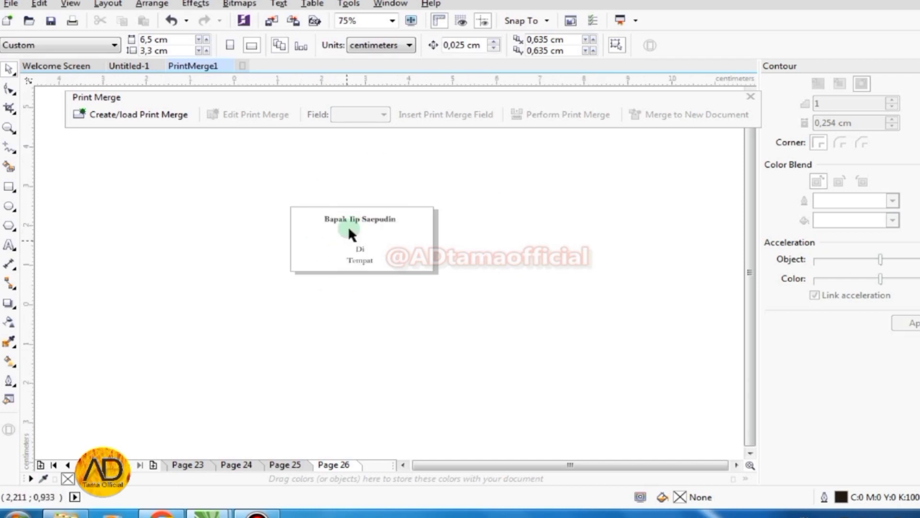
pyautogui.scroll(1, 382, 232)
pyautogui.scroll(-1, 345, 292)
pyautogui.scroll(1, 372, 211)
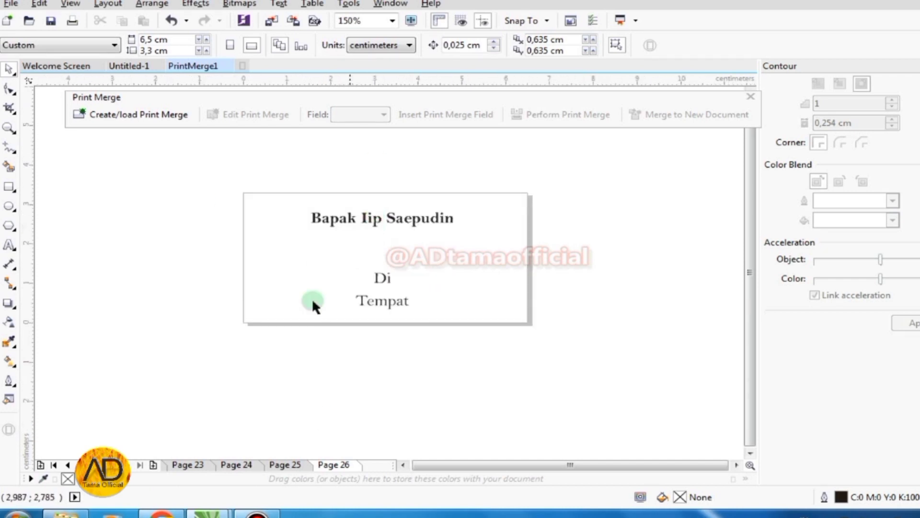
pyautogui.scroll(-1, 313, 304)
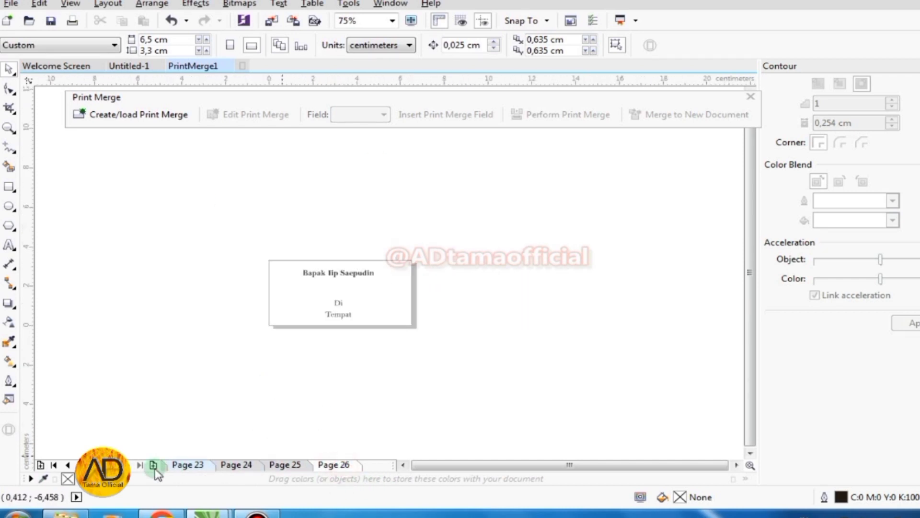
pyautogui.click(68, 464)
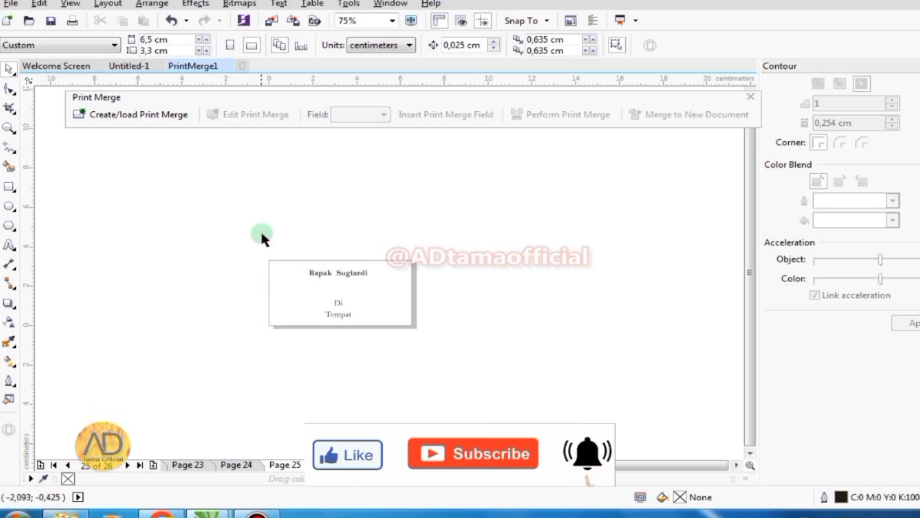
pyautogui.moveTo(231, 212); pyautogui.dragTo(415, 338)
pyautogui.click(471, 275)
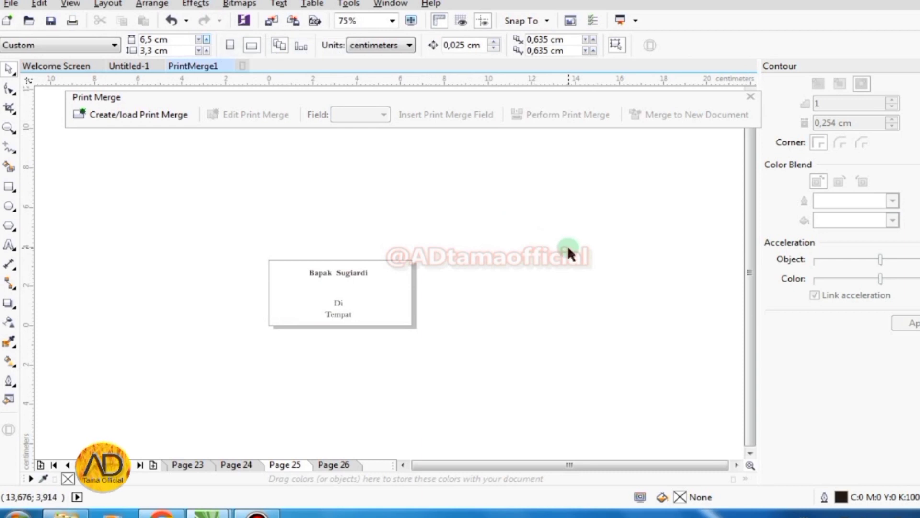
# Select the EPSON L3210 Series printer for printing and open its preferences.
pyautogui.click(73, 21)
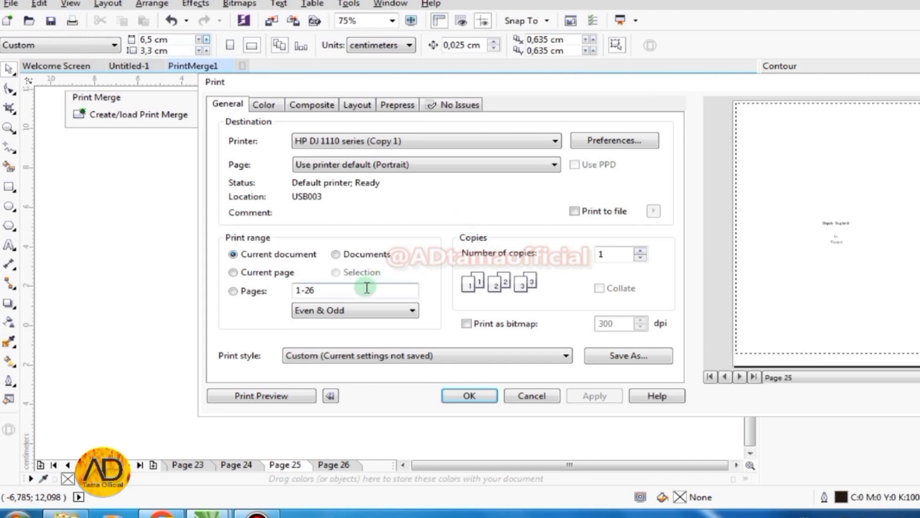
pyautogui.click(447, 140)
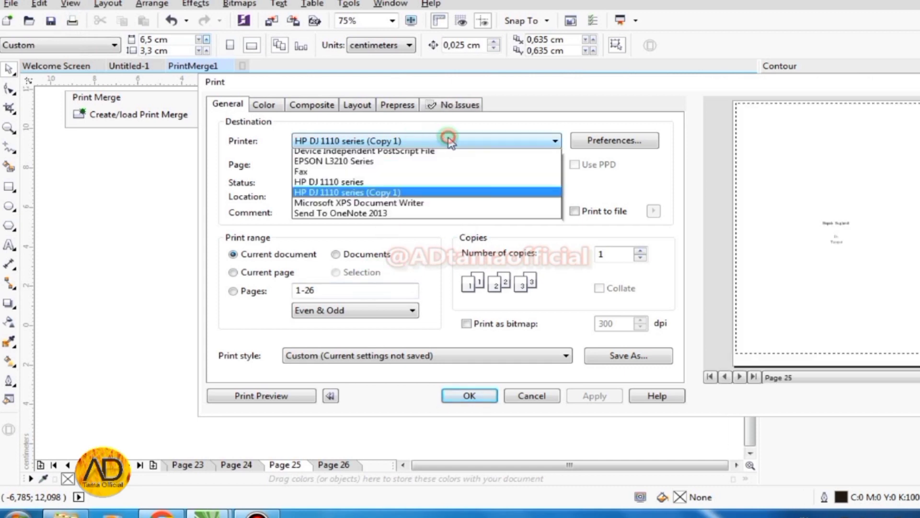
pyautogui.click(401, 166)
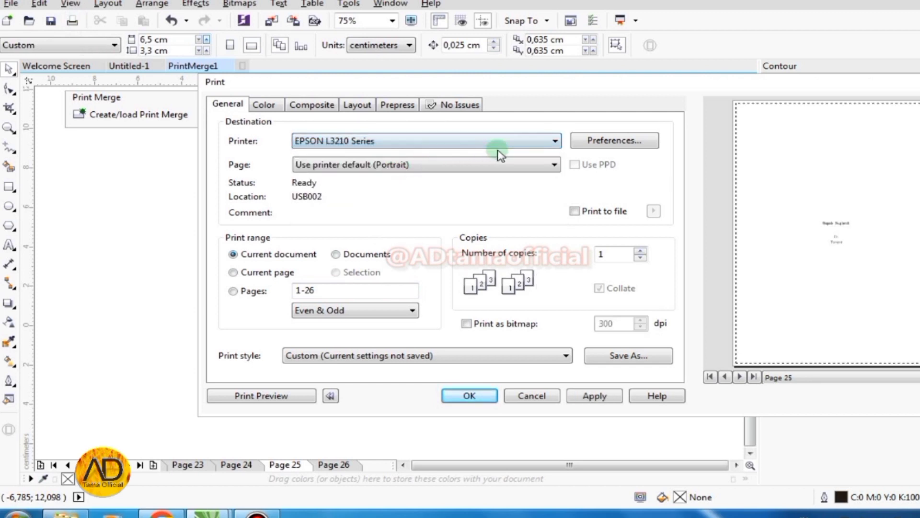
pyautogui.click(593, 140)
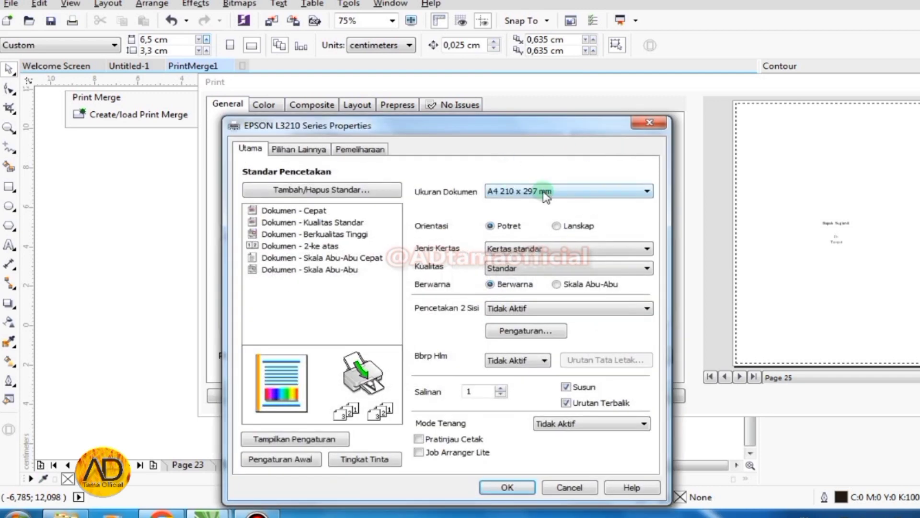
# Show the Epson Ukuran Dokumen paper-size list, leaving A4 210 x 297 mm selected.
pyautogui.click(544, 192)
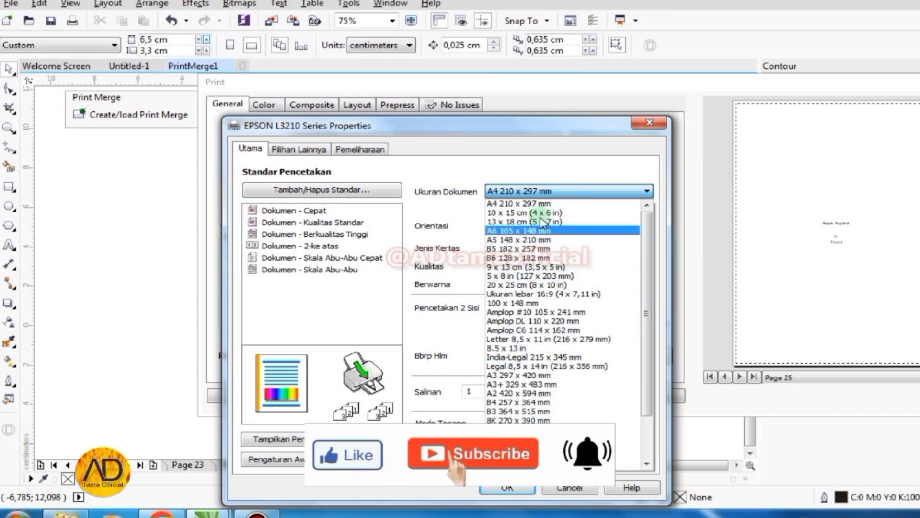
pyautogui.click(442, 192)
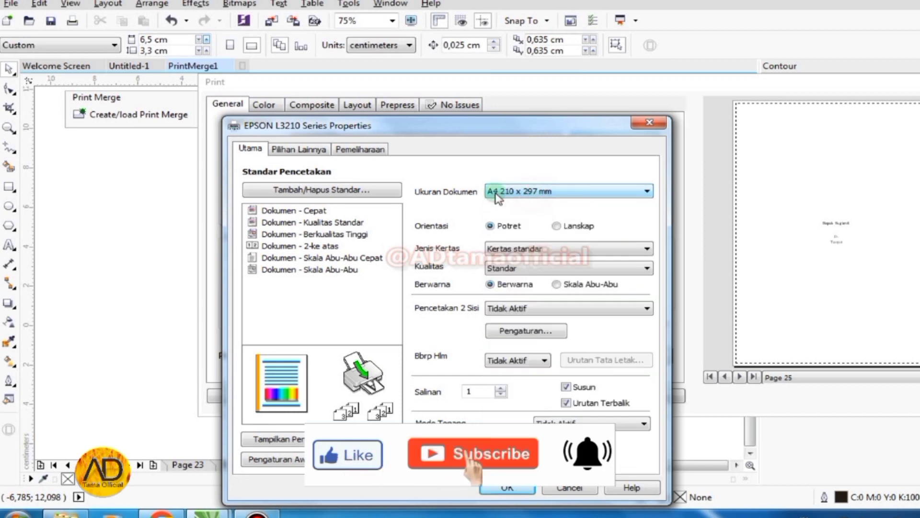
pyautogui.click(536, 192)
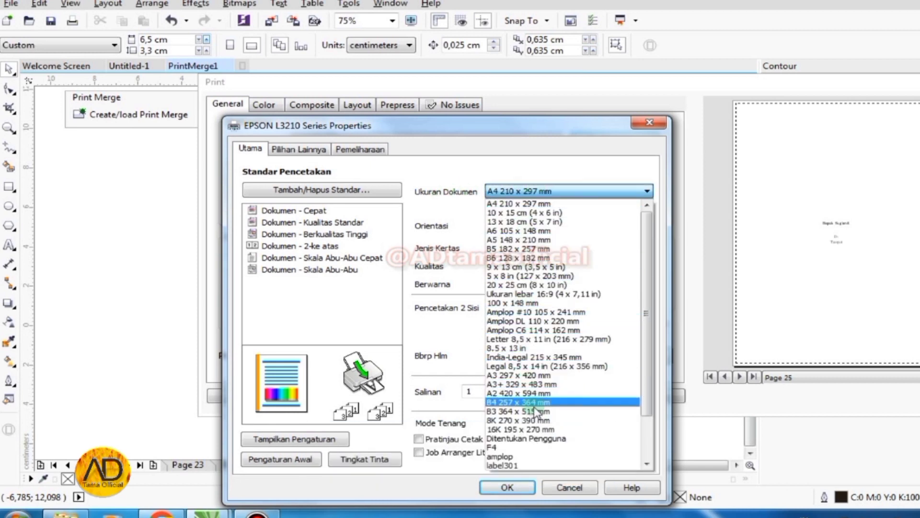
# Set the Epson paper size to the user-defined label301 size, 201.0 × 140.0 mm.
pyautogui.click(542, 439)
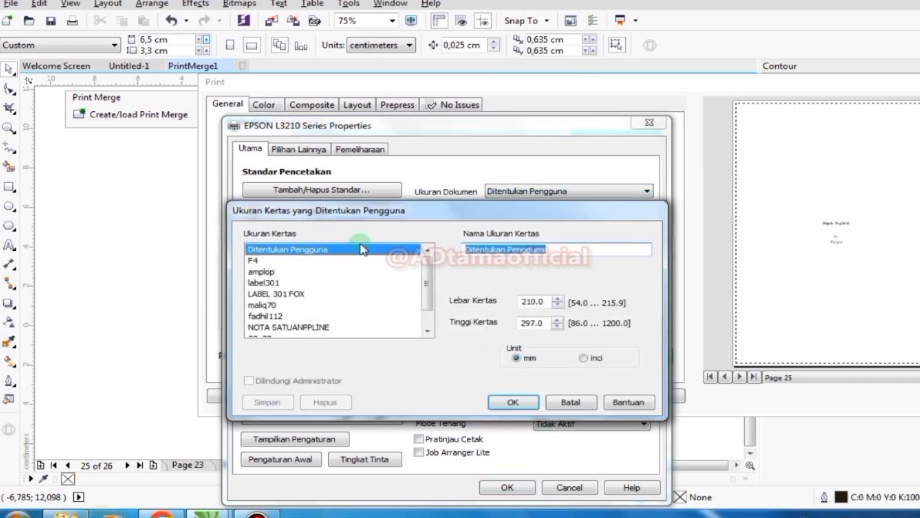
pyautogui.click(277, 284)
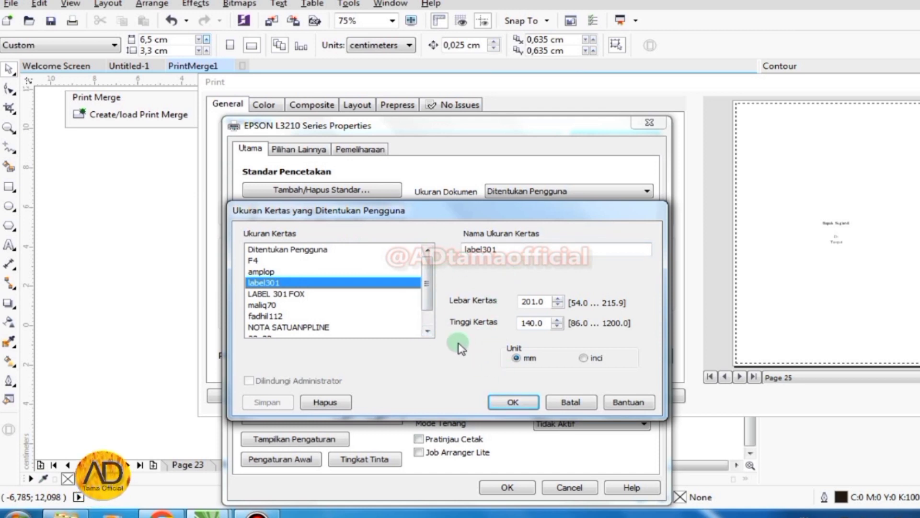
pyautogui.click(325, 253)
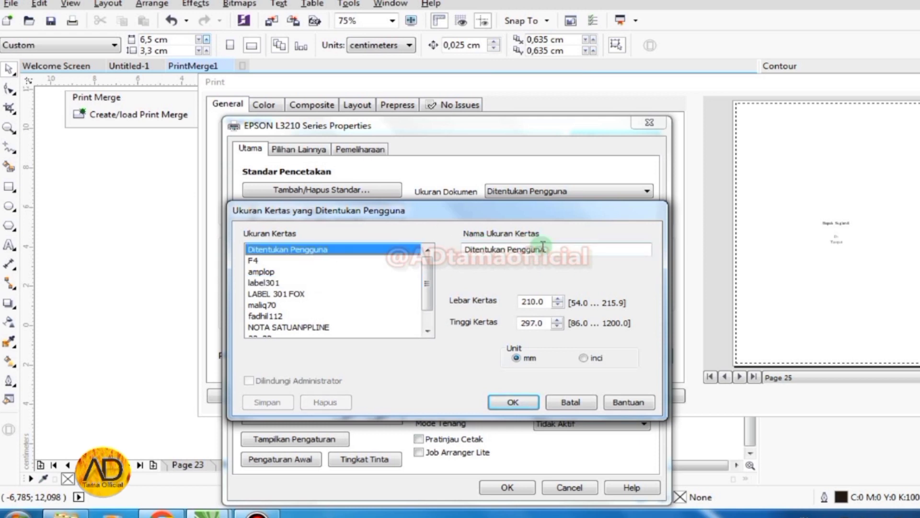
pyautogui.moveTo(553, 248); pyautogui.dragTo(438, 259)
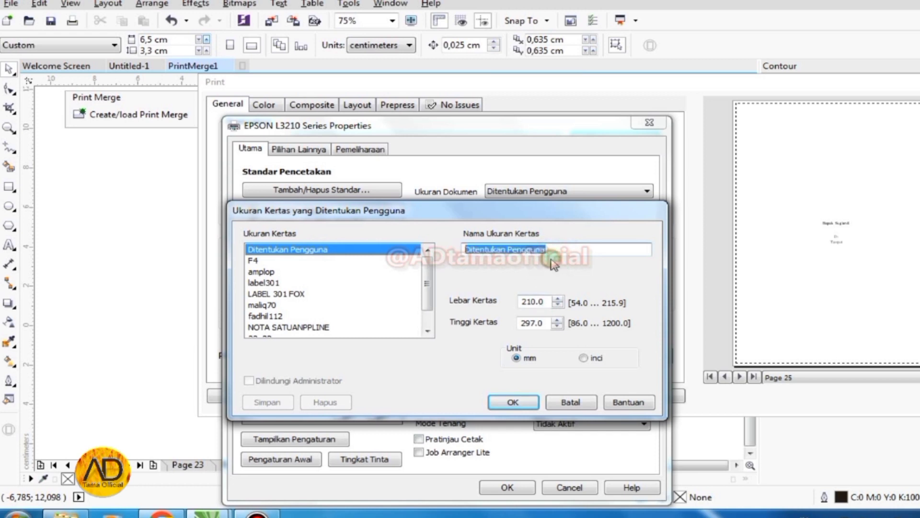
pyautogui.click(541, 301)
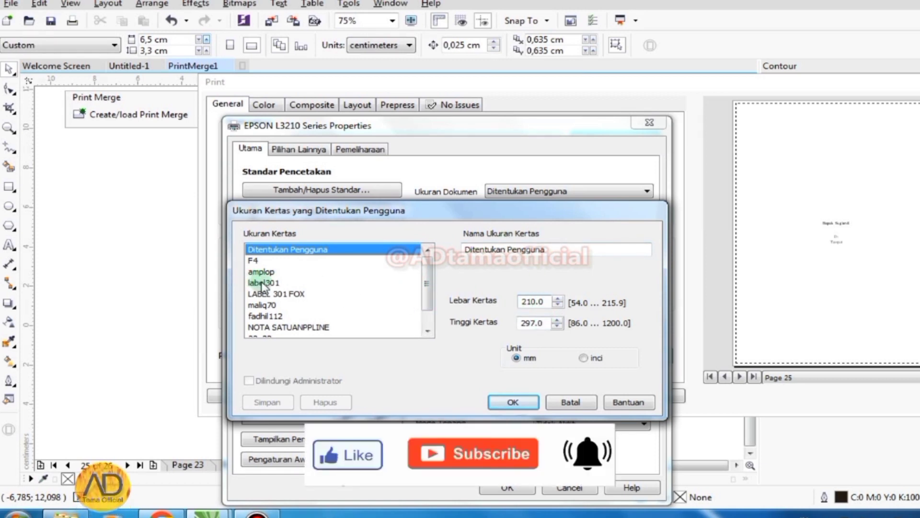
pyautogui.click(262, 283)
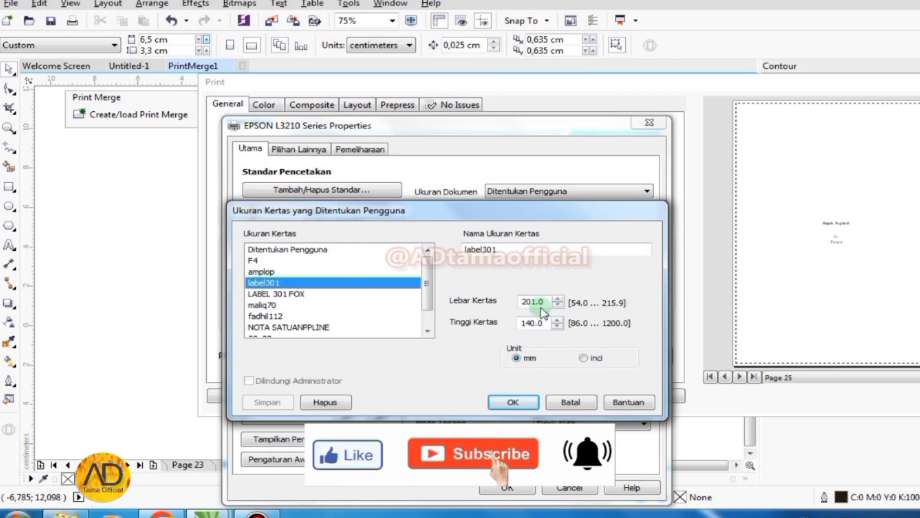
pyautogui.click(531, 329)
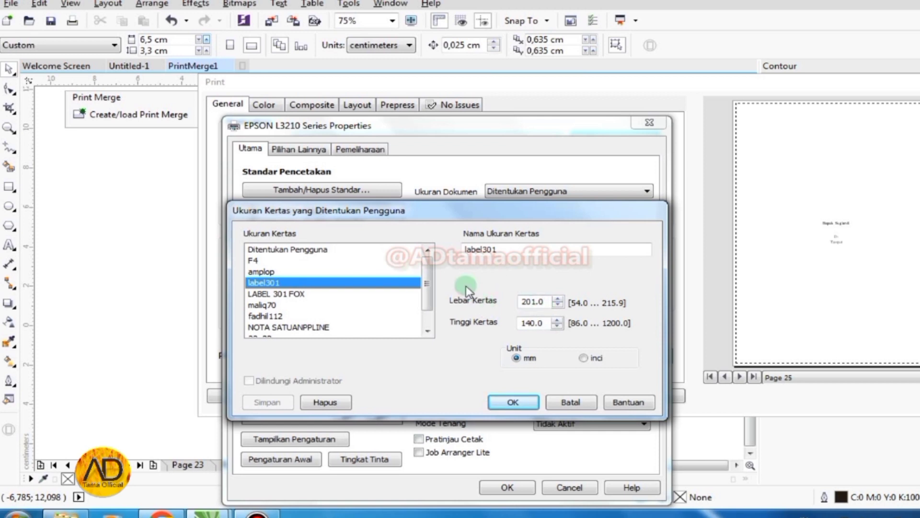
pyautogui.click(515, 402)
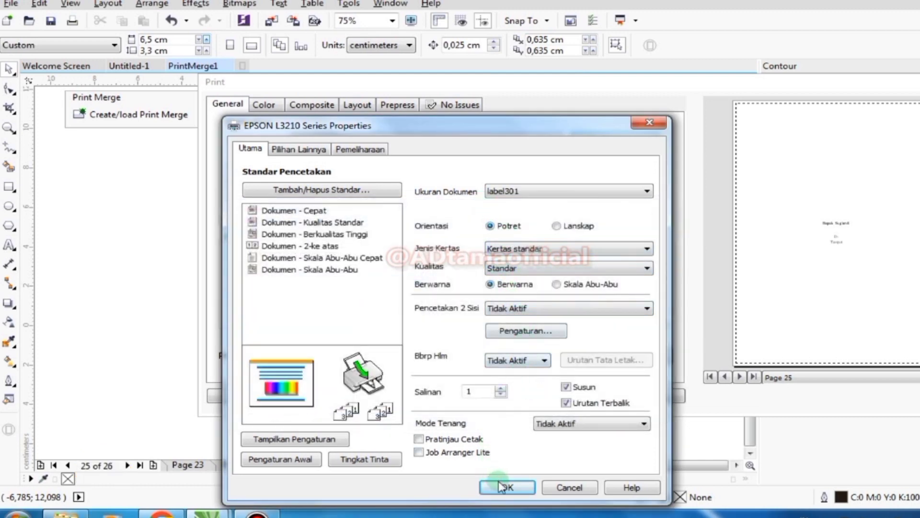
# Accept the Epson preferences and preview the print at page 25 of 26.
pyautogui.click(522, 492)
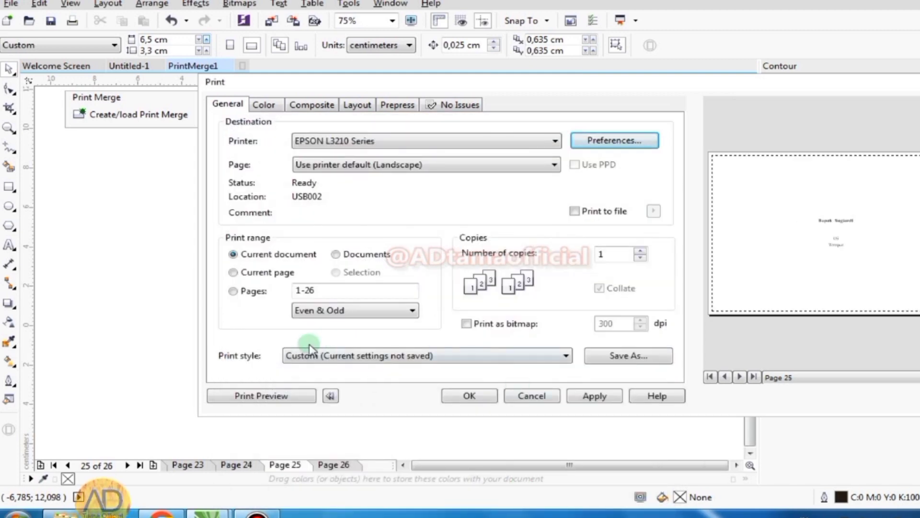
pyautogui.click(291, 396)
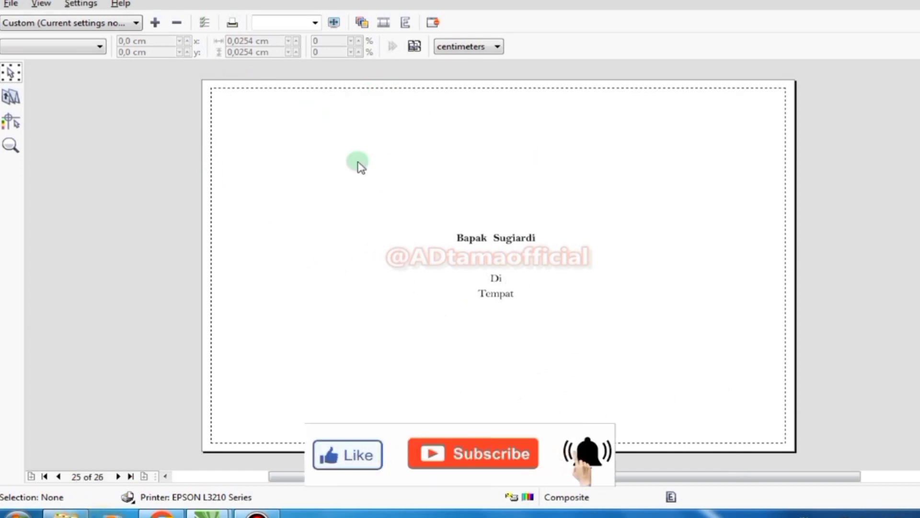
# Impose the labels 3 across by 4 rows per sheet, showing the actual label content.
pyautogui.click(12, 98)
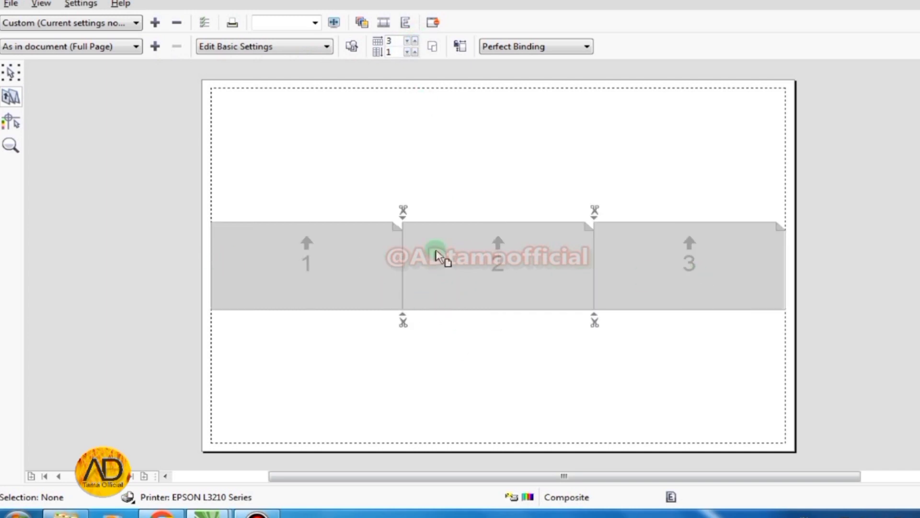
pyautogui.click(415, 51)
pyautogui.click(416, 50)
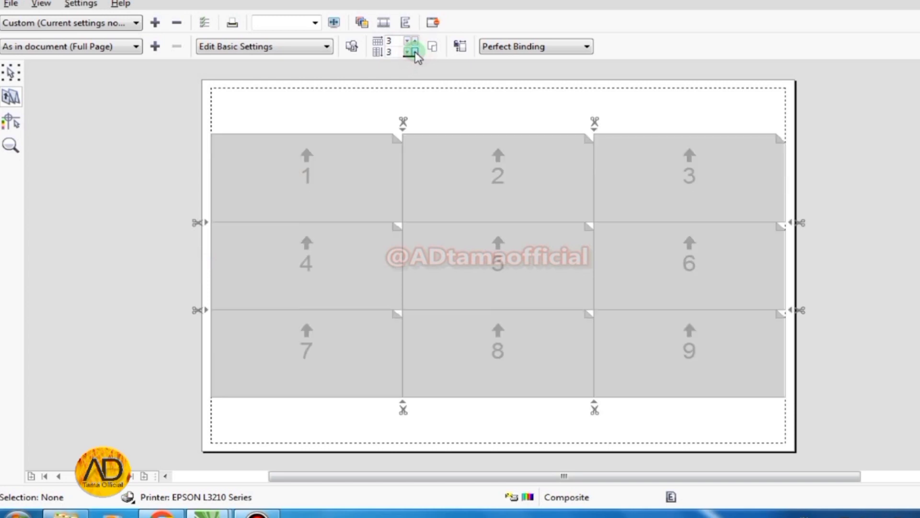
pyautogui.click(415, 51)
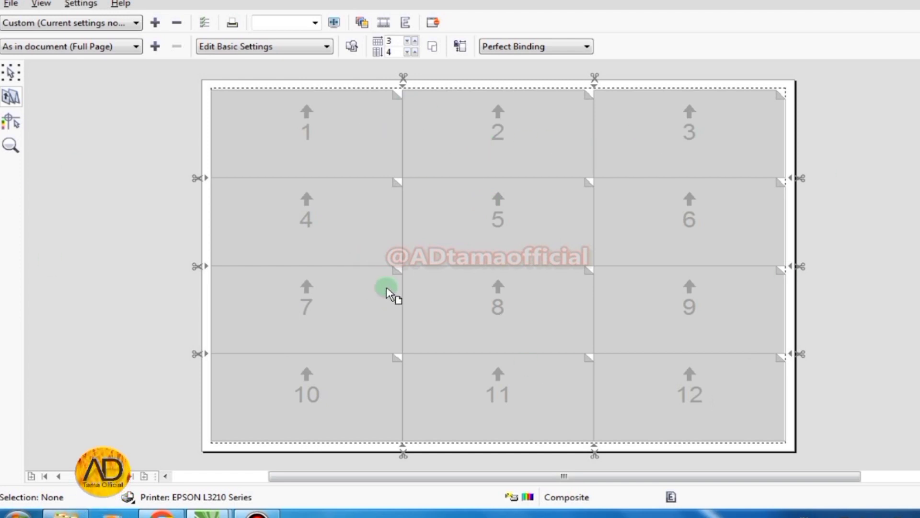
pyautogui.click(351, 46)
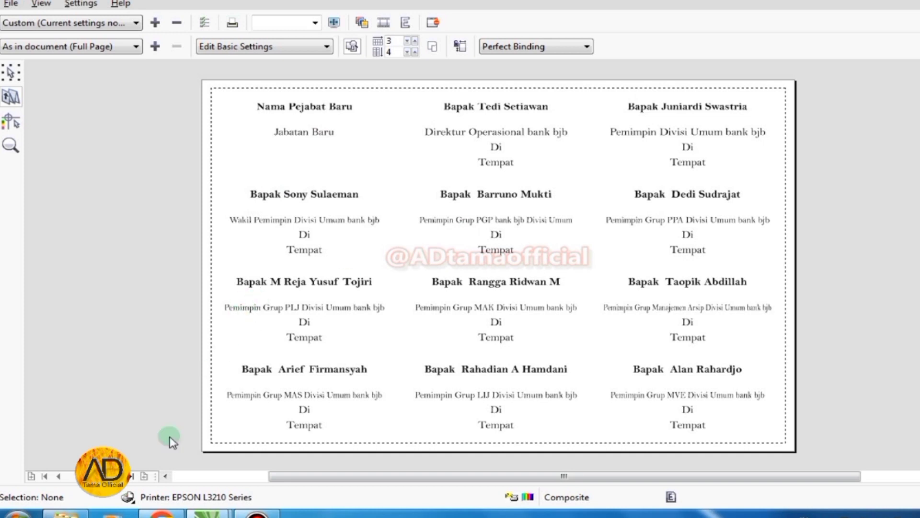
# Step forward two sheets in the print preview, then back one to a full twelve-label sheet.
pyautogui.press('pagedown')
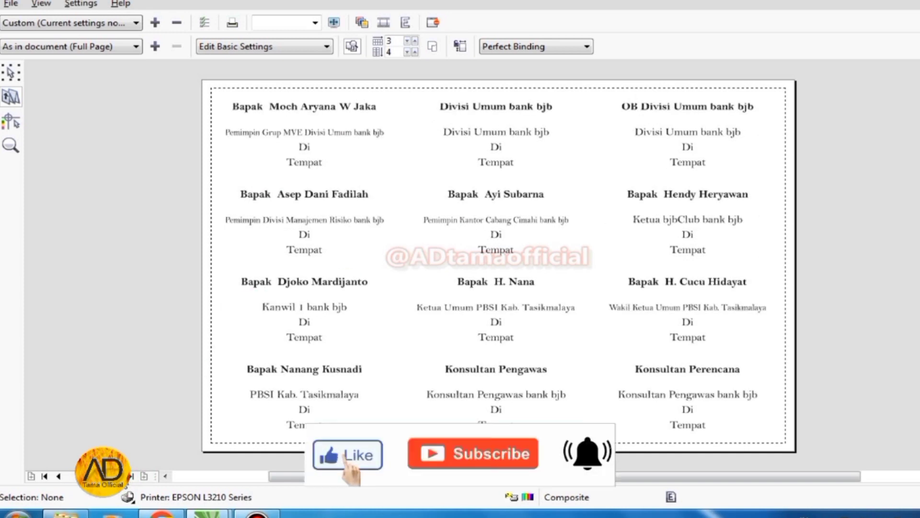
pyautogui.press('pagedown')
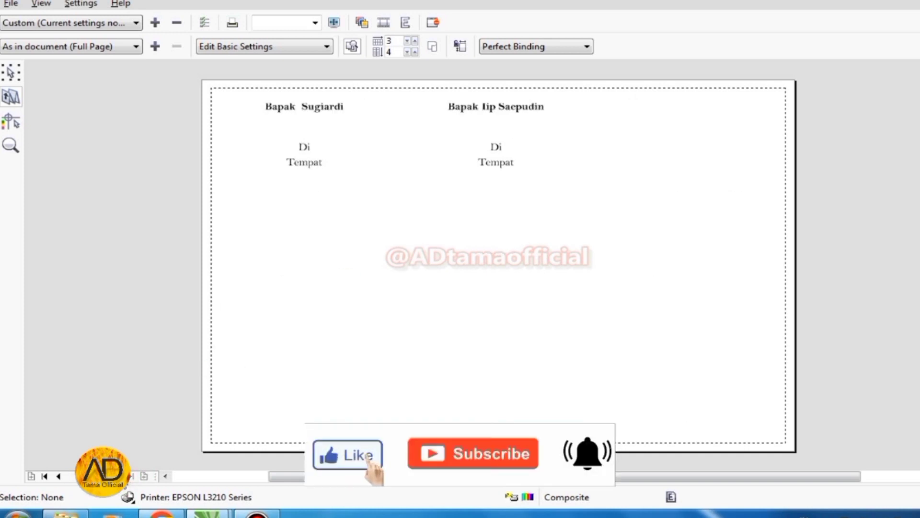
pyautogui.click(58, 476)
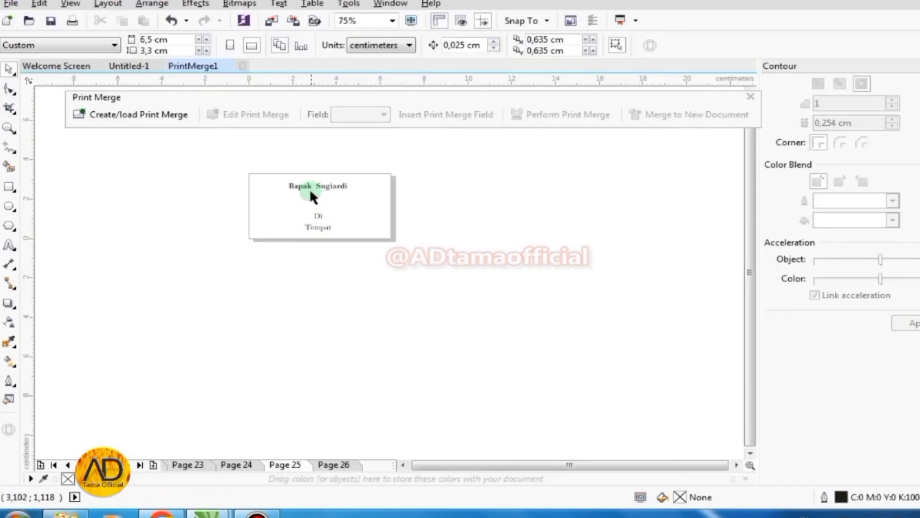
# Zoom in on the page 25 label and select its name line and the Di Tempat lines.
pyautogui.scroll(2, 310, 188)
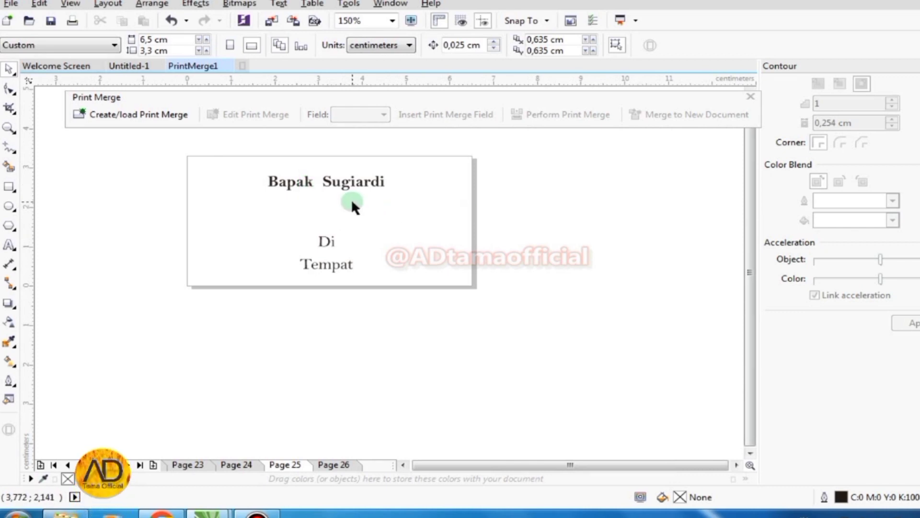
pyautogui.moveTo(249, 162); pyautogui.dragTo(407, 203)
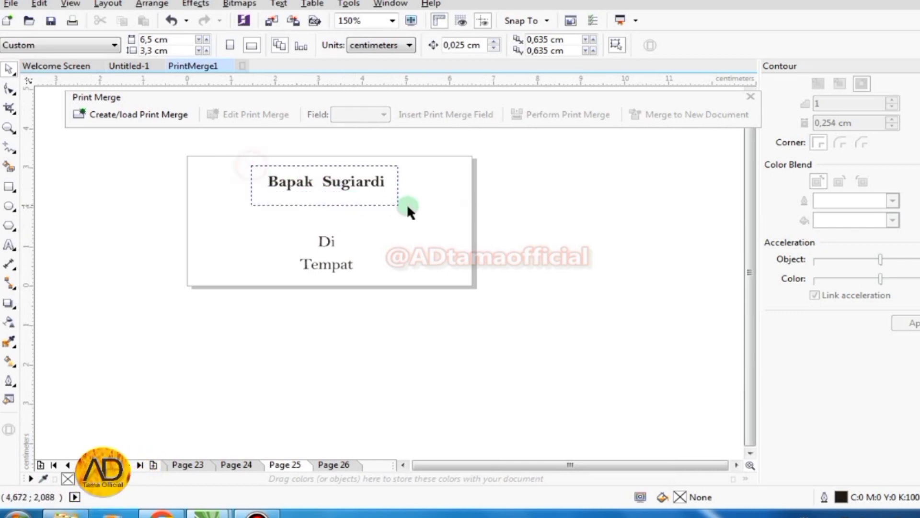
pyautogui.moveTo(173, 205); pyautogui.dragTo(382, 288)
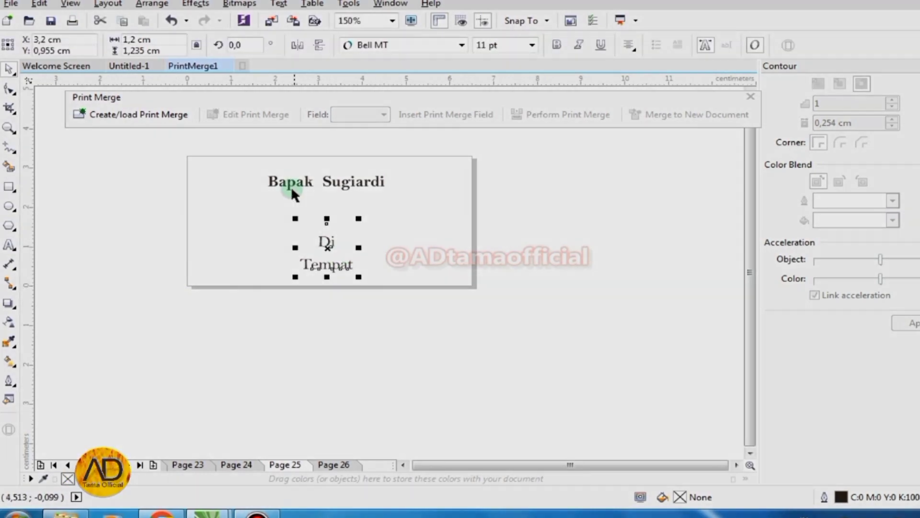